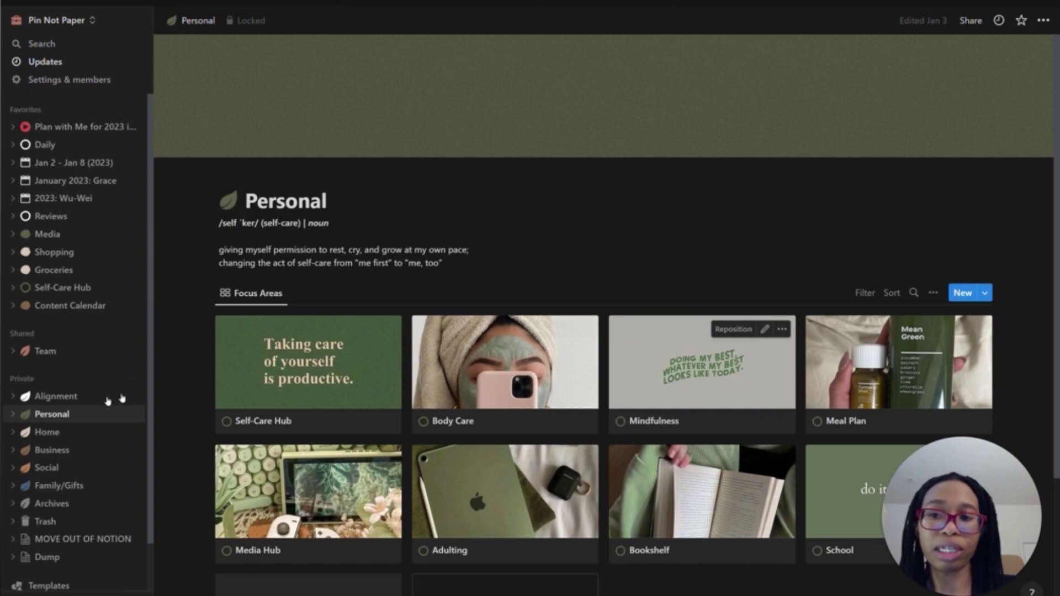
Open the Life Design focus area from the Alignment page in the private section
{"action": "left_click", "coordinate": [56, 399]}
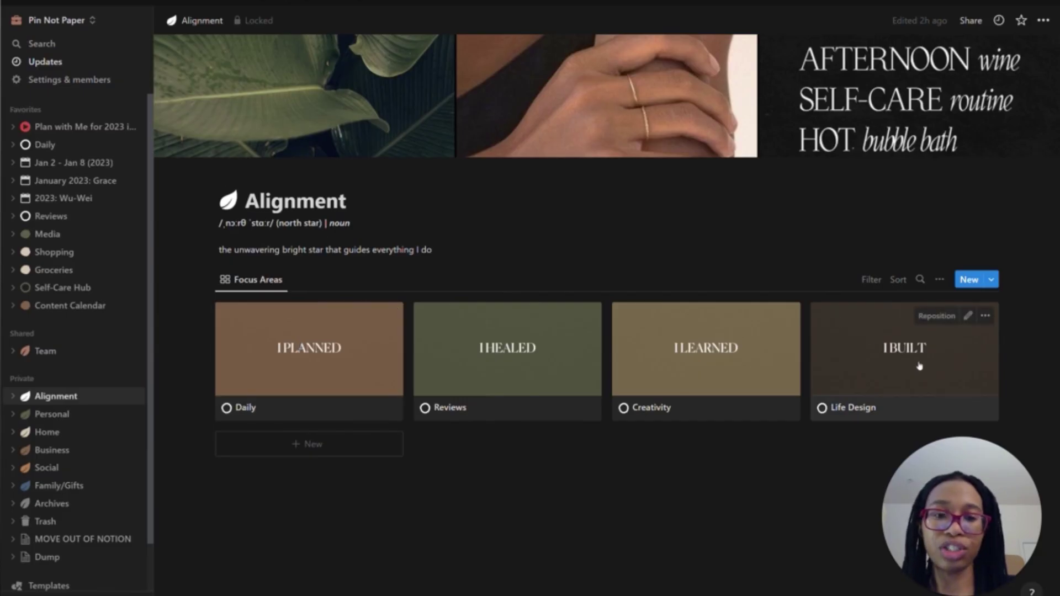
{"action": "left_click", "coordinate": [919, 366]}
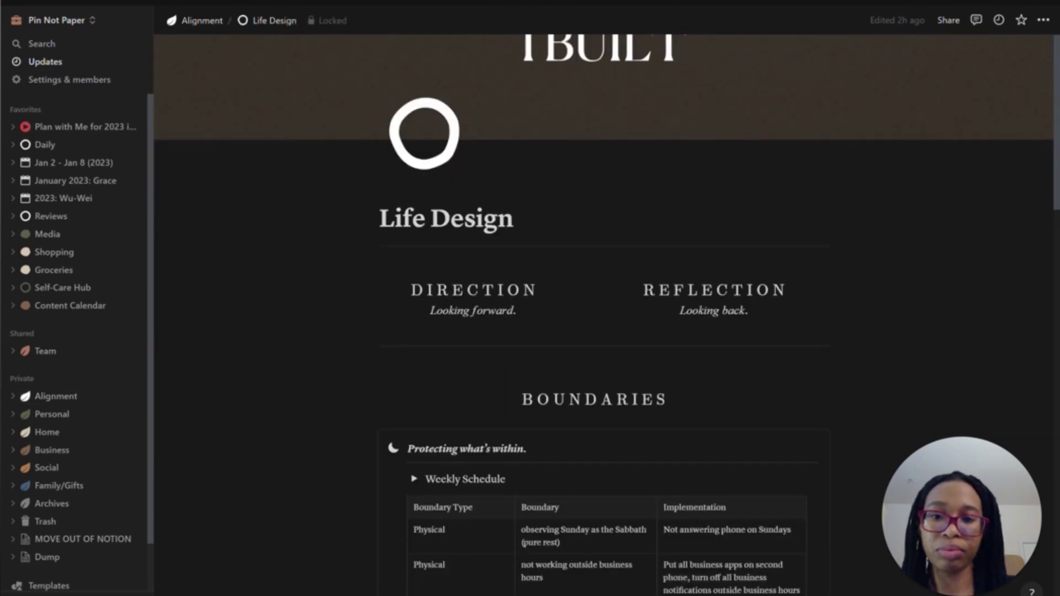
{"action": "scroll", "coordinate": [603, 315], "scroll_direction": "down", "scroll_amount": 1}
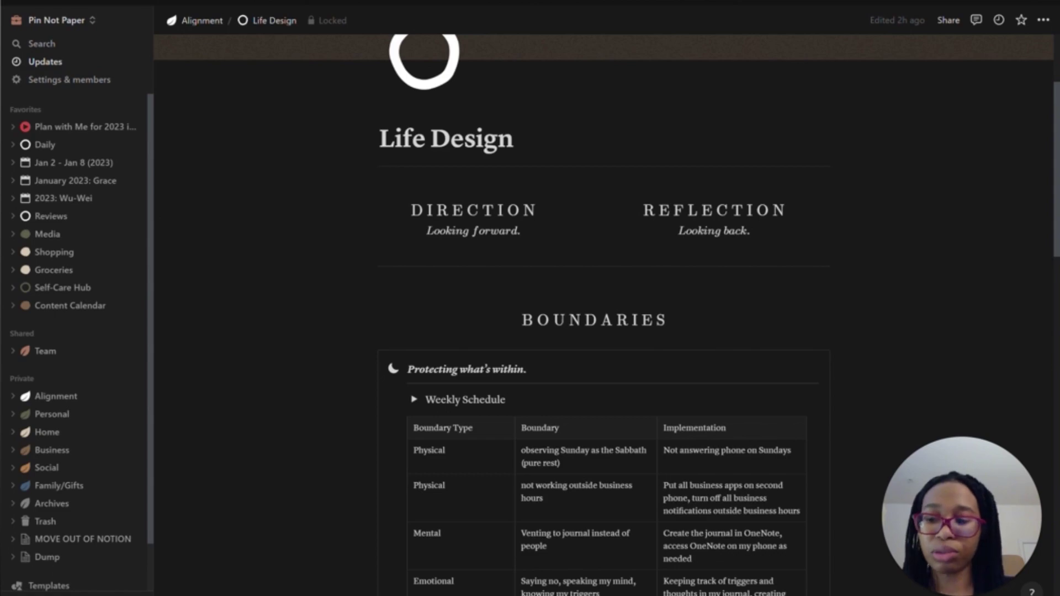
Enlarge the Life Design page display by two zoom levels and hide the workspace sidebar
{"action": "key", "text": "ctrl+equal"}
{"action": "key", "text": "ctrl+equal"}
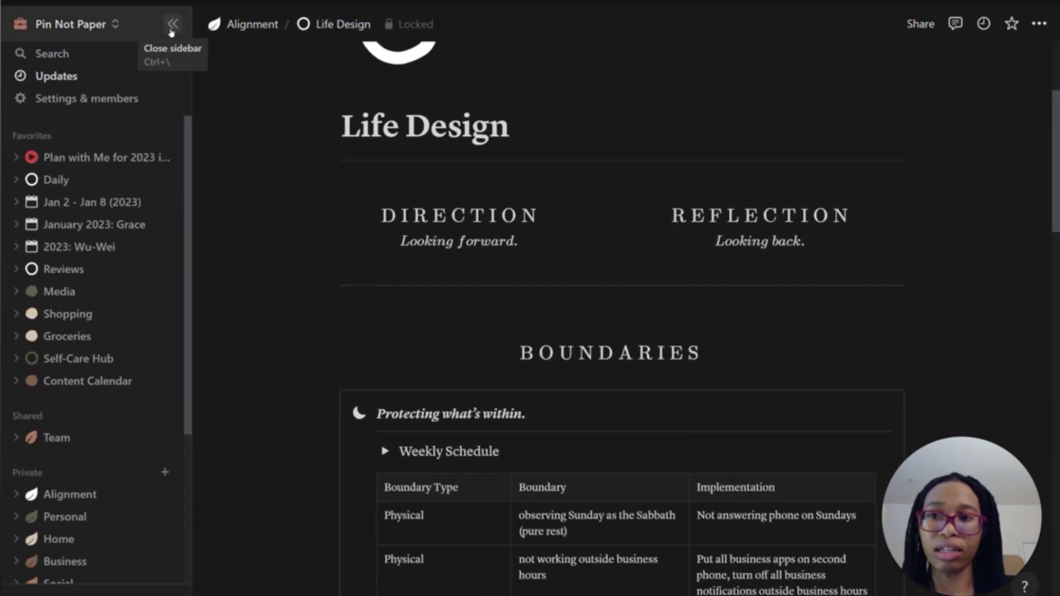
{"action": "left_click", "coordinate": [172, 25]}
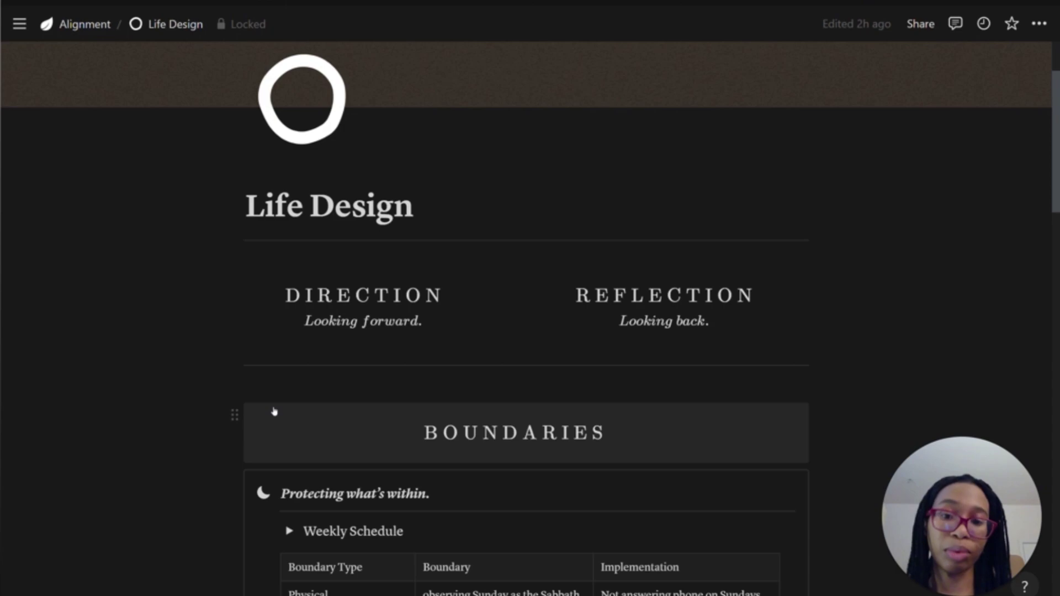
Read the Boundaries table on the Life Design page and look over the Life Areas, Capture and Icon System sections
{"action": "scroll", "coordinate": [792, 206], "scroll_direction": "down", "scroll_amount": 5}
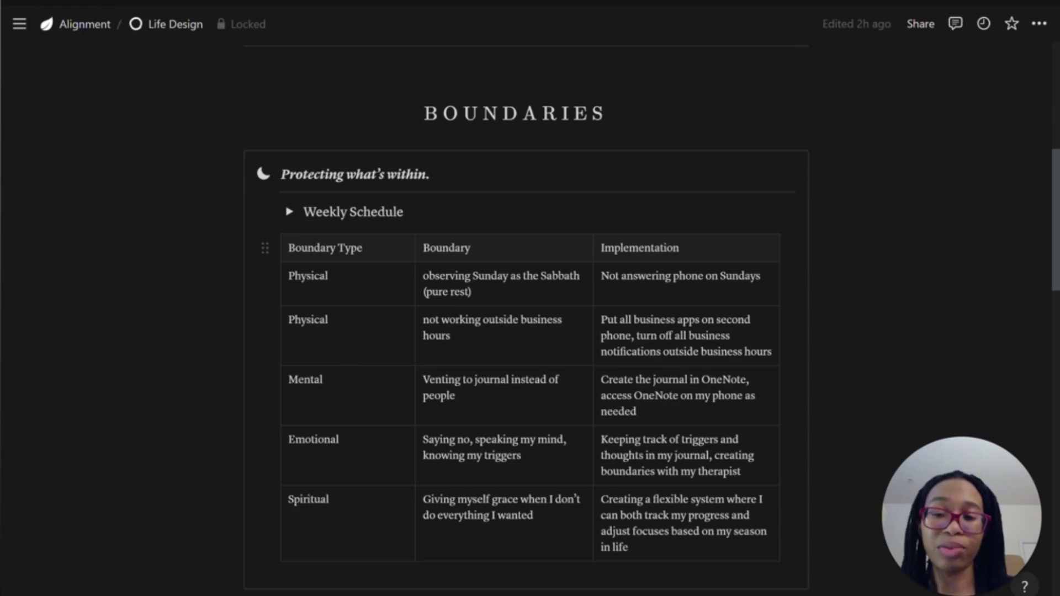
{"action": "scroll", "coordinate": [530, 331], "scroll_direction": "down", "scroll_amount": 8}
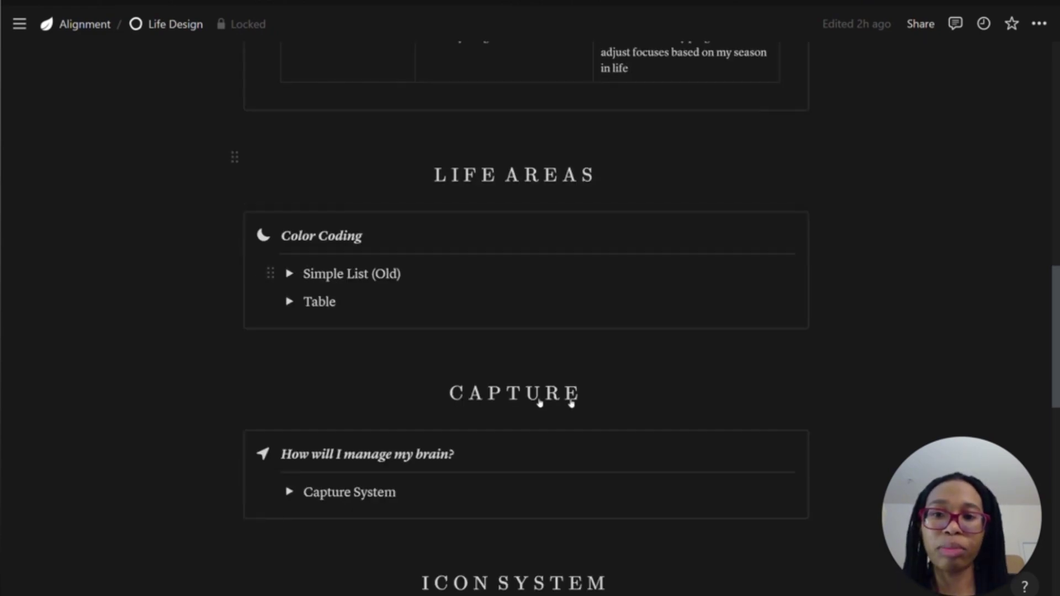
{"action": "scroll", "coordinate": [723, 317], "scroll_direction": "down", "scroll_amount": 1}
{"action": "scroll", "coordinate": [776, 417], "scroll_direction": "down", "scroll_amount": 1}
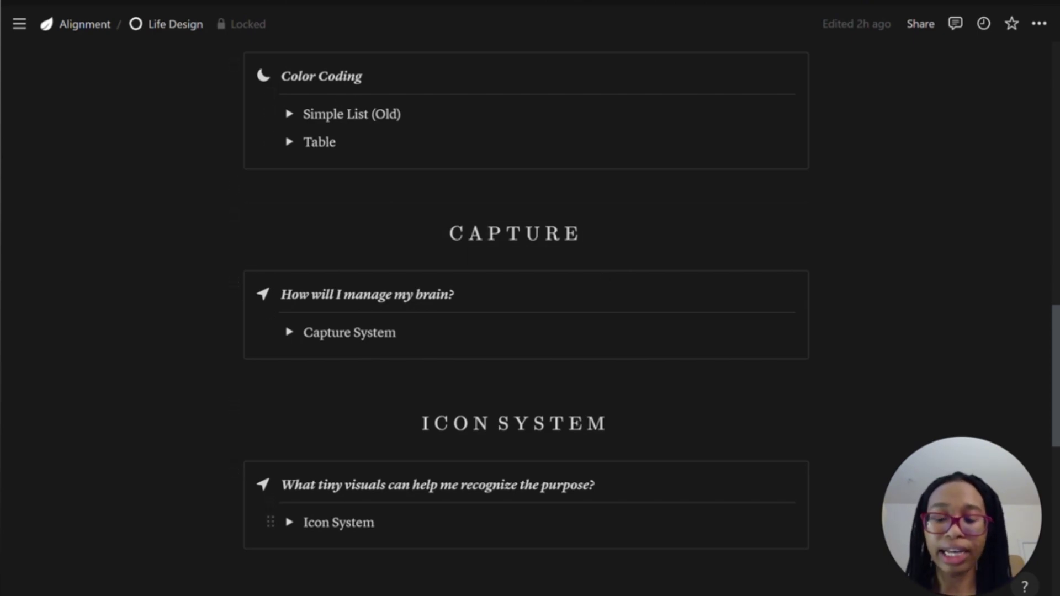
{"action": "scroll", "coordinate": [470, 182], "scroll_direction": "up", "scroll_amount": 3}
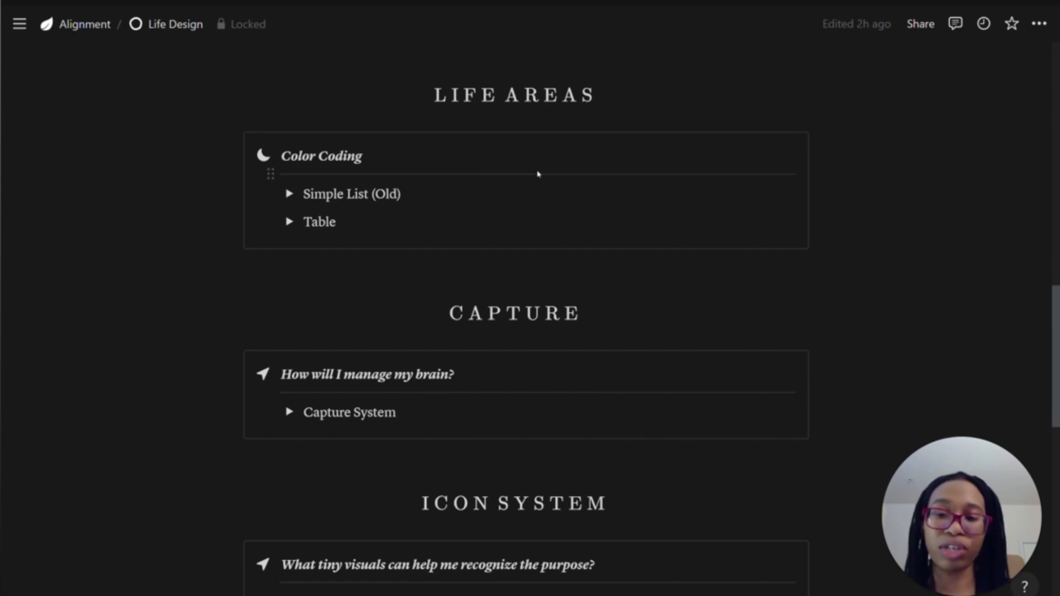
{"action": "scroll", "coordinate": [602, 207], "scroll_direction": "down", "scroll_amount": 2}
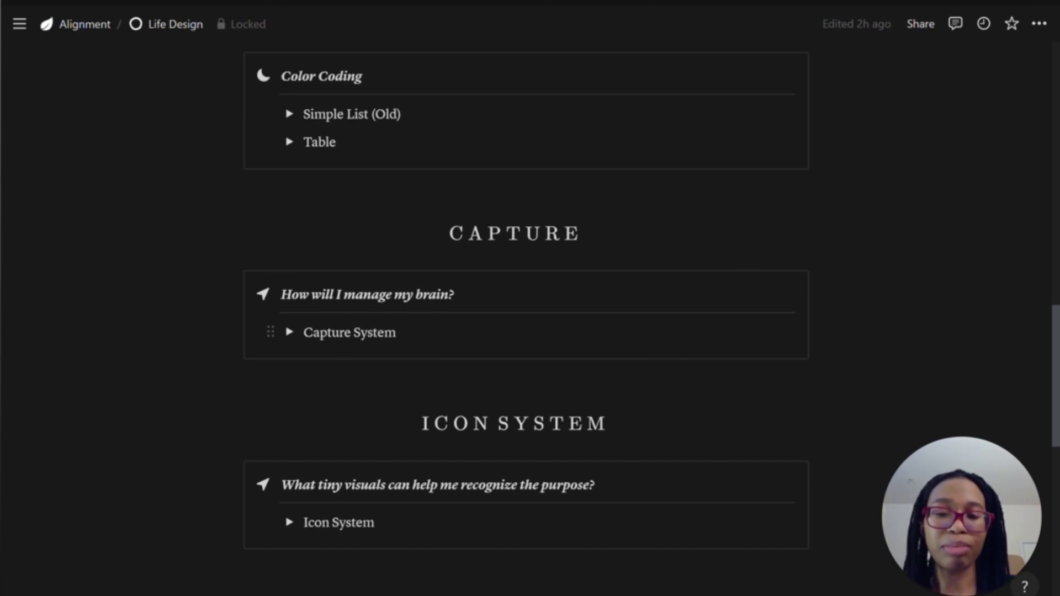
Expand the Capture System toggle in the Capture section, read its table of categories and systems, and collapse it
{"action": "left_click", "coordinate": [289, 332]}
{"action": "scroll", "coordinate": [289, 332], "scroll_direction": "down", "scroll_amount": 2}
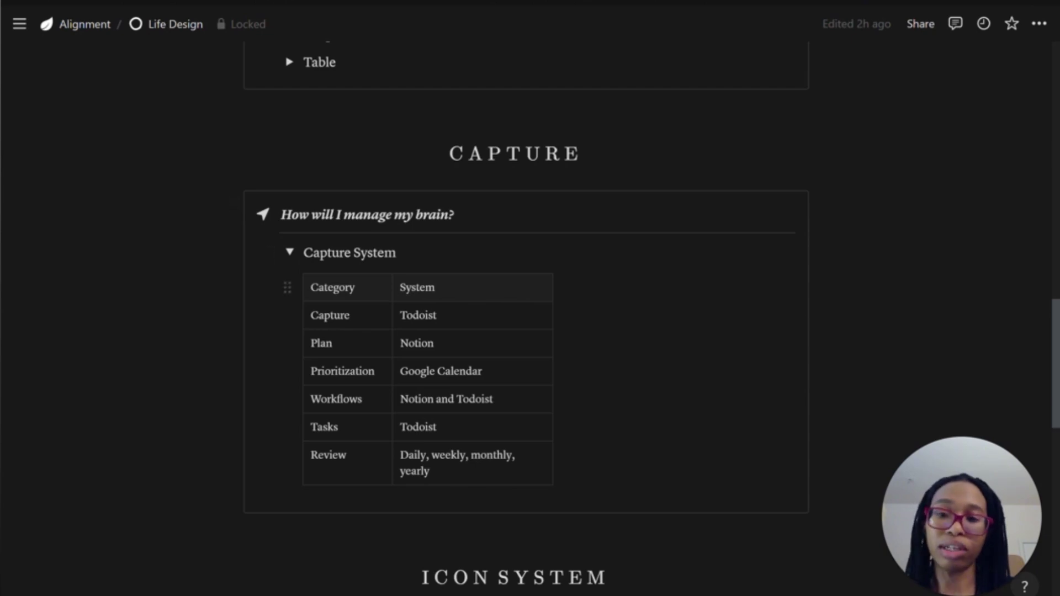
{"action": "left_click", "coordinate": [290, 252]}
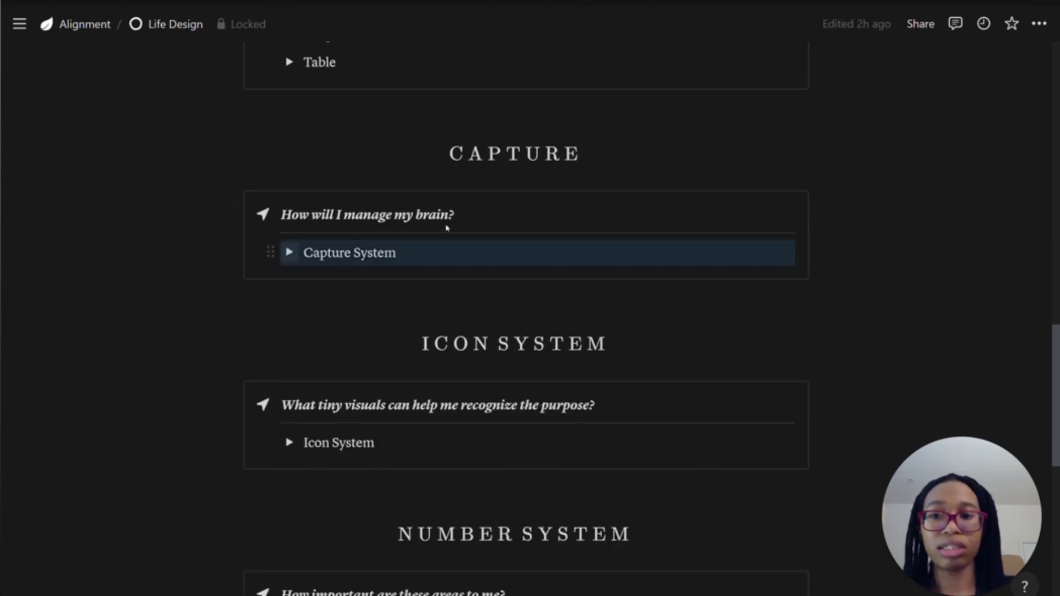
Expand the Hierarchy toggle in the Notion section, read its word definitions, and collapse it
{"action": "scroll", "coordinate": [575, 243], "scroll_direction": "down", "scroll_amount": 1}
{"action": "scroll", "coordinate": [576, 243], "scroll_direction": "down", "scroll_amount": 10}
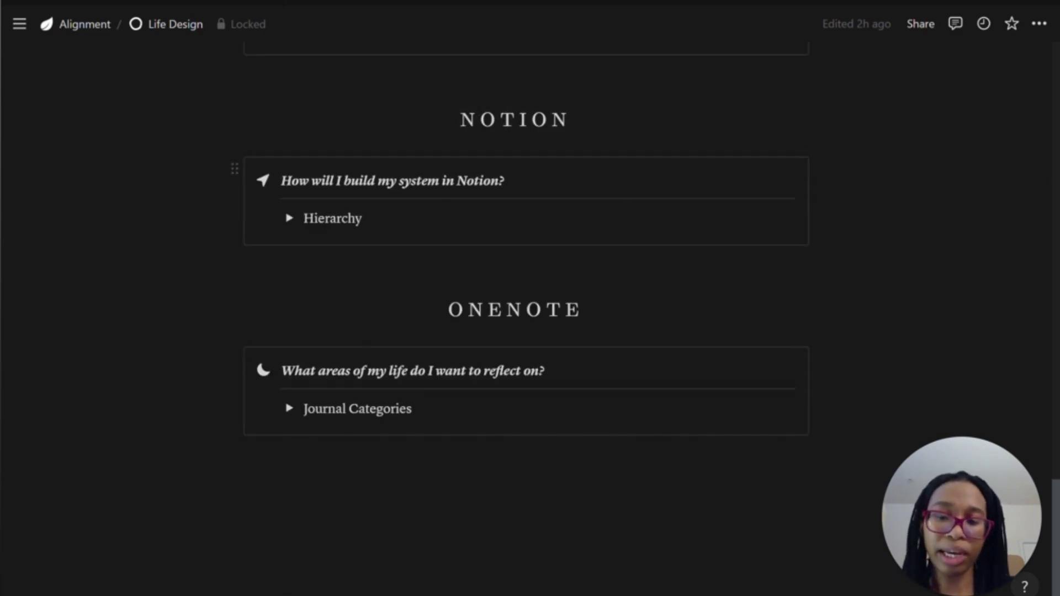
{"action": "left_click", "coordinate": [289, 218]}
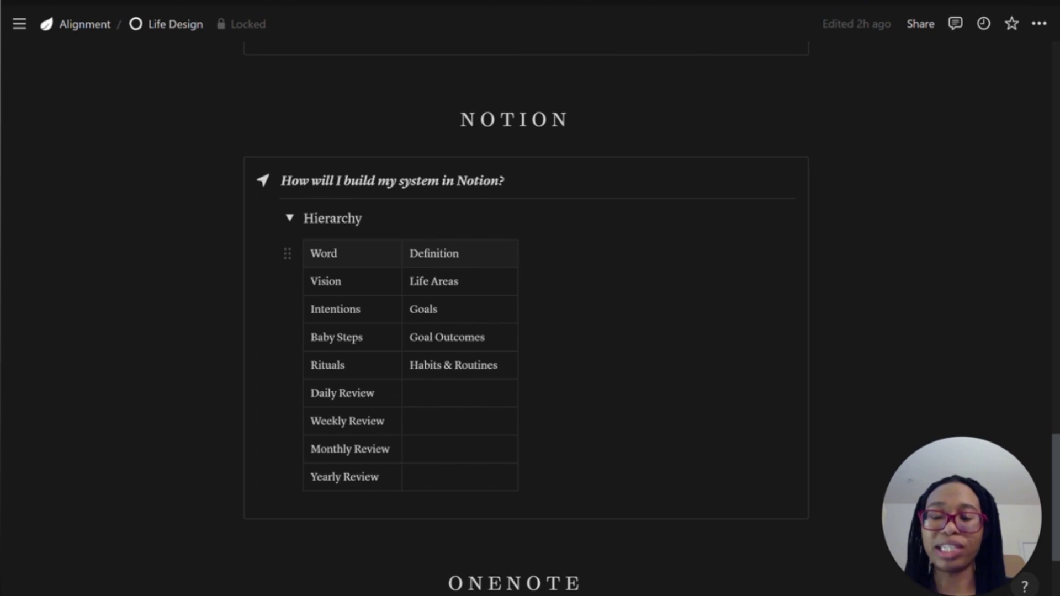
{"action": "left_click", "coordinate": [290, 219]}
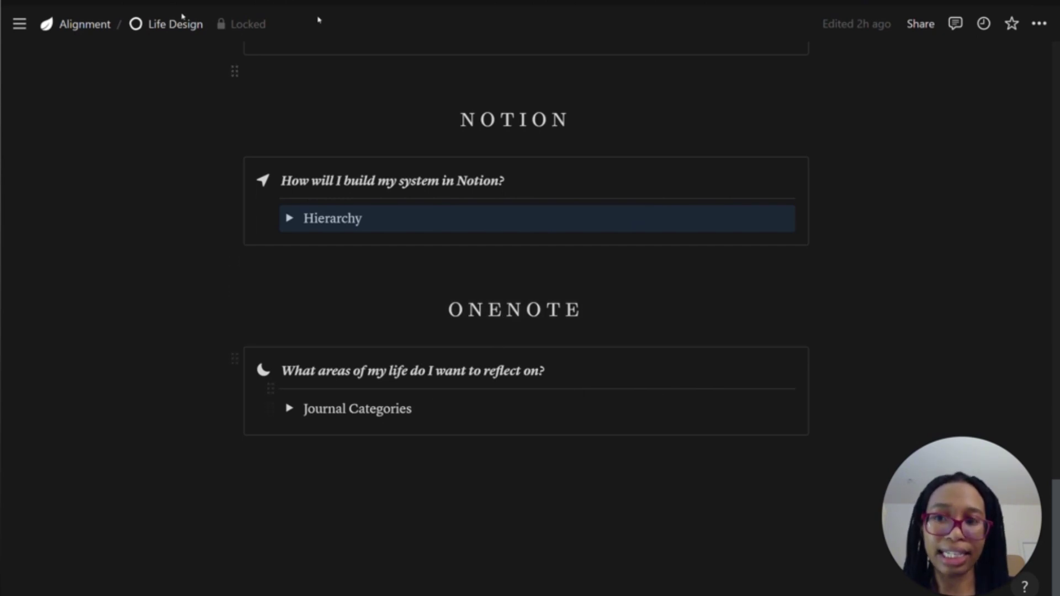
View the page list in Alignment's Creativity focus area and return to the Alignment page
{"action": "left_click", "coordinate": [101, 29]}
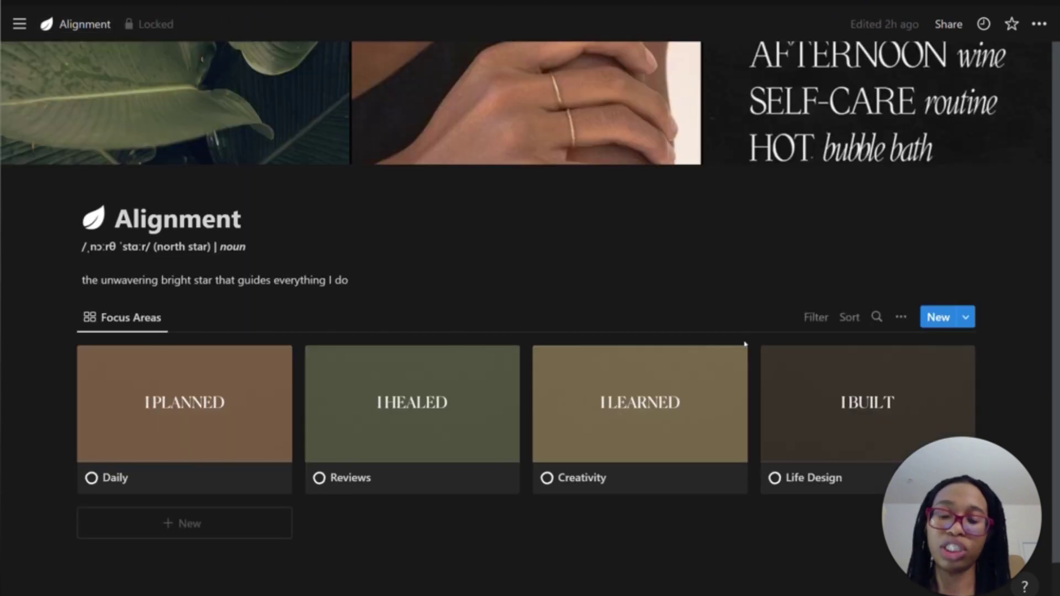
{"action": "left_click", "coordinate": [632, 437]}
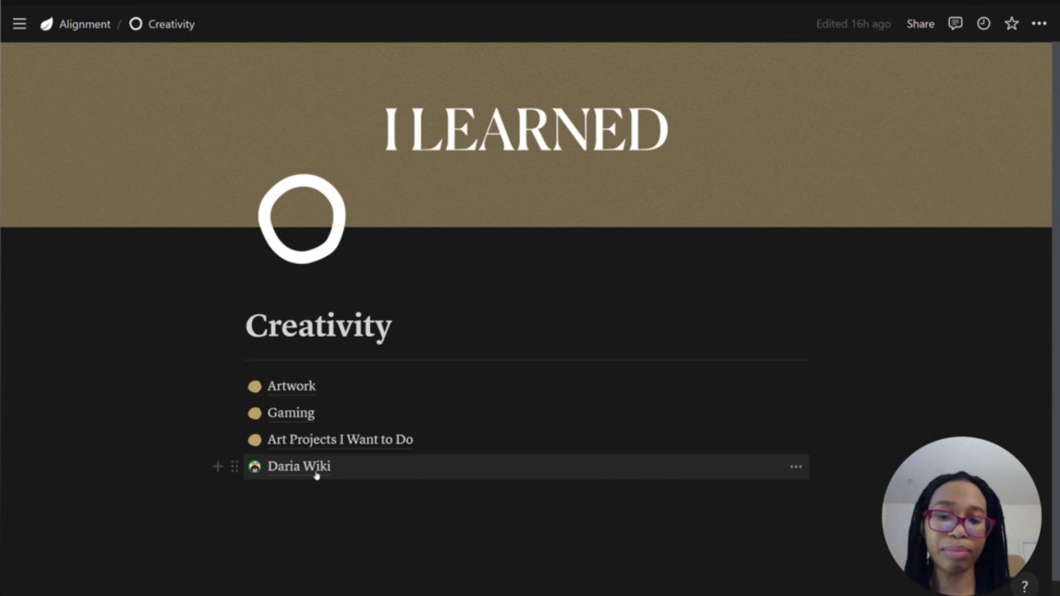
{"action": "left_click", "coordinate": [85, 23]}
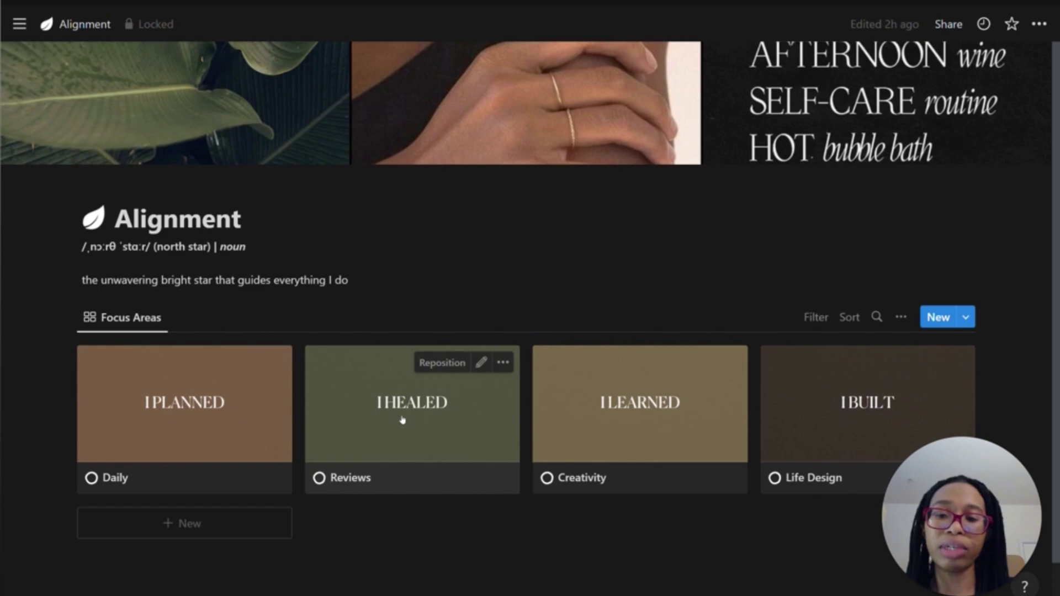
Open the Reviews focus area and look over its Set the Mood, Navigation and Weekly sections
{"action": "left_click", "coordinate": [401, 409]}
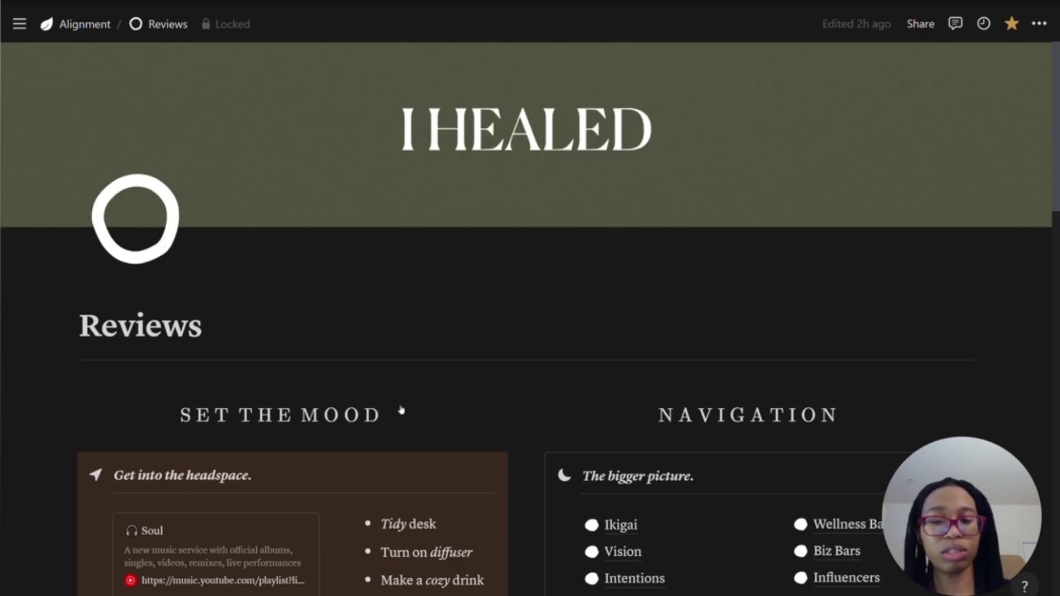
{"action": "scroll", "coordinate": [402, 409], "scroll_direction": "down", "scroll_amount": 3}
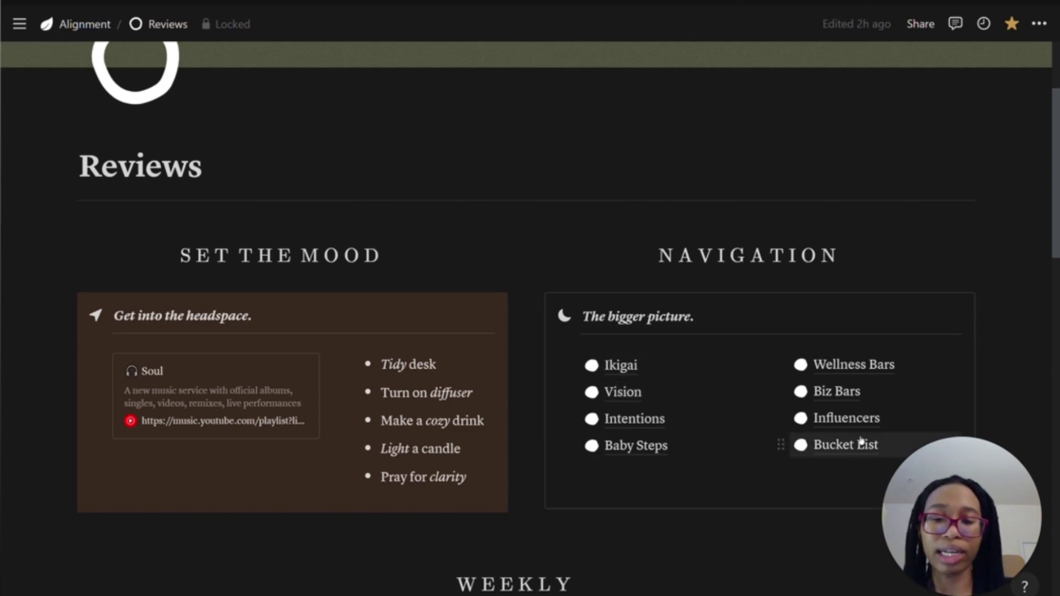
{"action": "scroll", "coordinate": [861, 440], "scroll_direction": "down", "scroll_amount": 5}
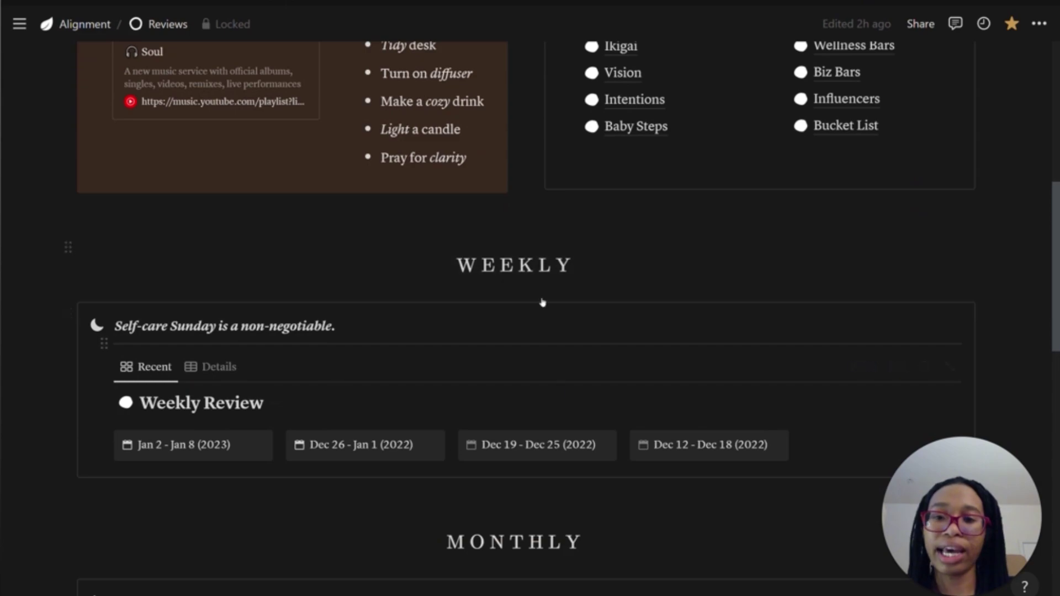
{"action": "scroll", "coordinate": [630, 345], "scroll_direction": "down", "scroll_amount": 1}
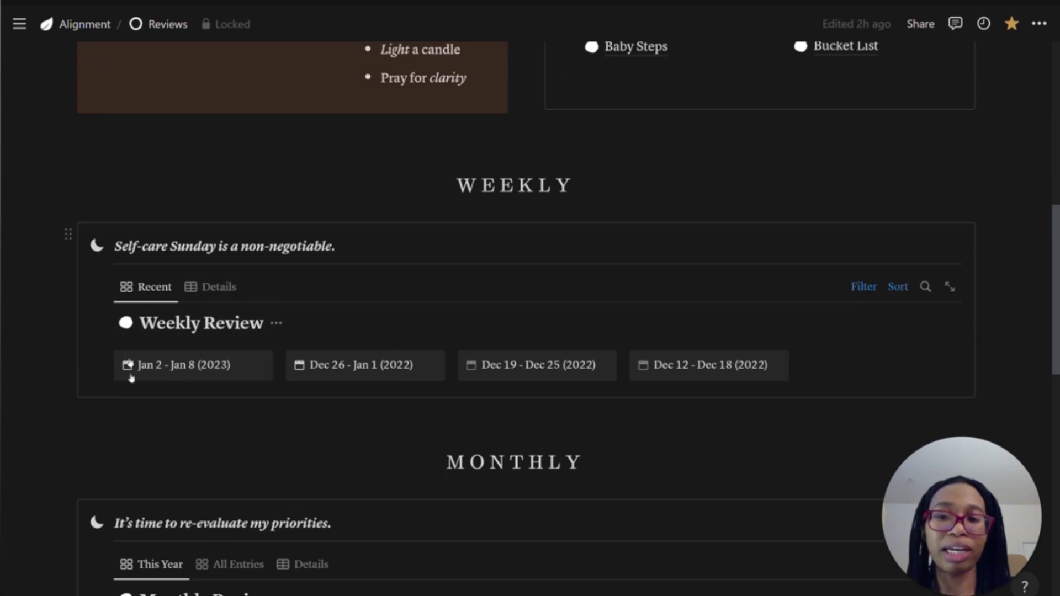
{"action": "scroll", "coordinate": [131, 377], "scroll_direction": "down", "scroll_amount": 1}
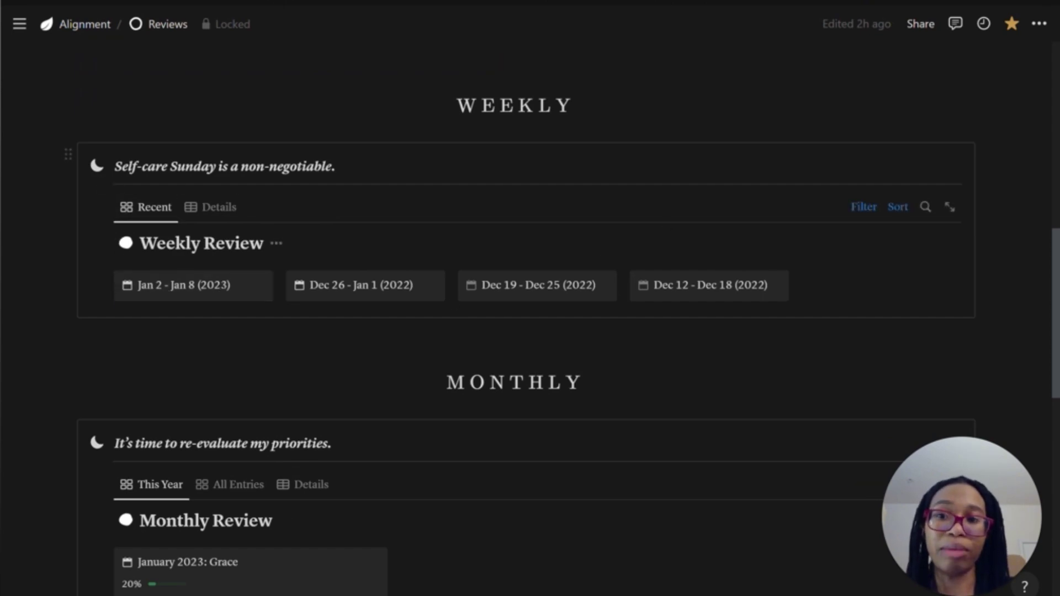
Examine the Monthly, Yearly and Rituals sections of the Reviews page
{"action": "scroll", "coordinate": [650, 291], "scroll_direction": "down", "scroll_amount": 4}
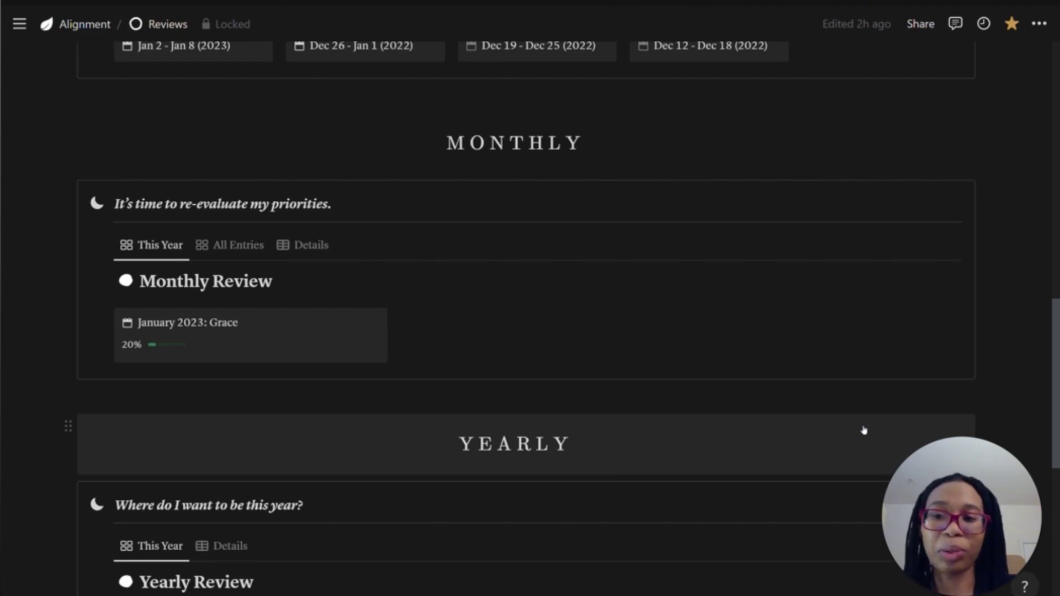
{"action": "scroll", "coordinate": [607, 304], "scroll_direction": "down", "scroll_amount": 6}
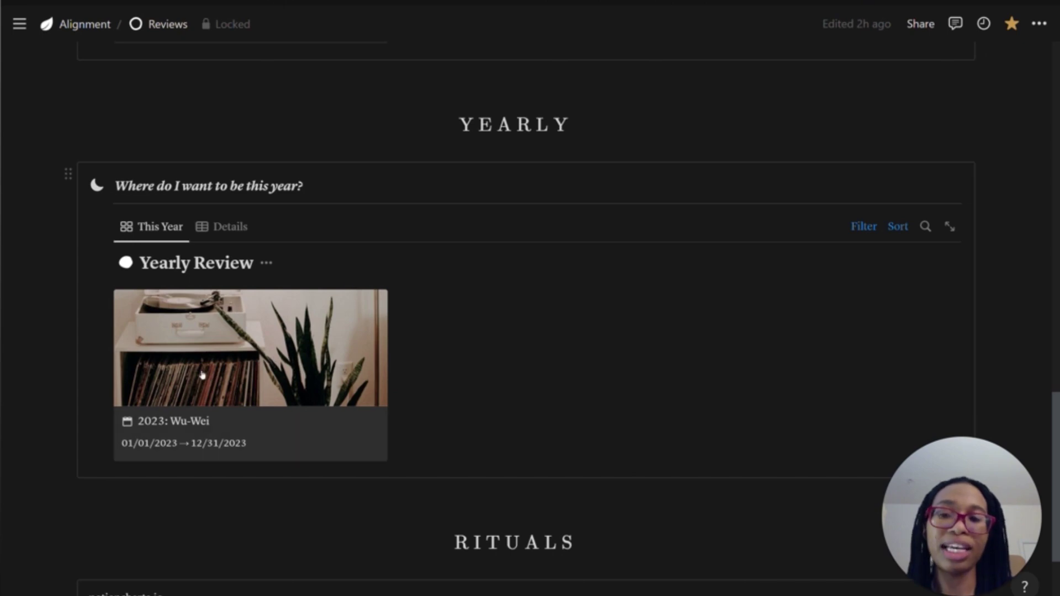
{"action": "scroll", "coordinate": [409, 282], "scroll_direction": "up", "scroll_amount": 3}
{"action": "scroll", "coordinate": [410, 282], "scroll_direction": "up", "scroll_amount": 5}
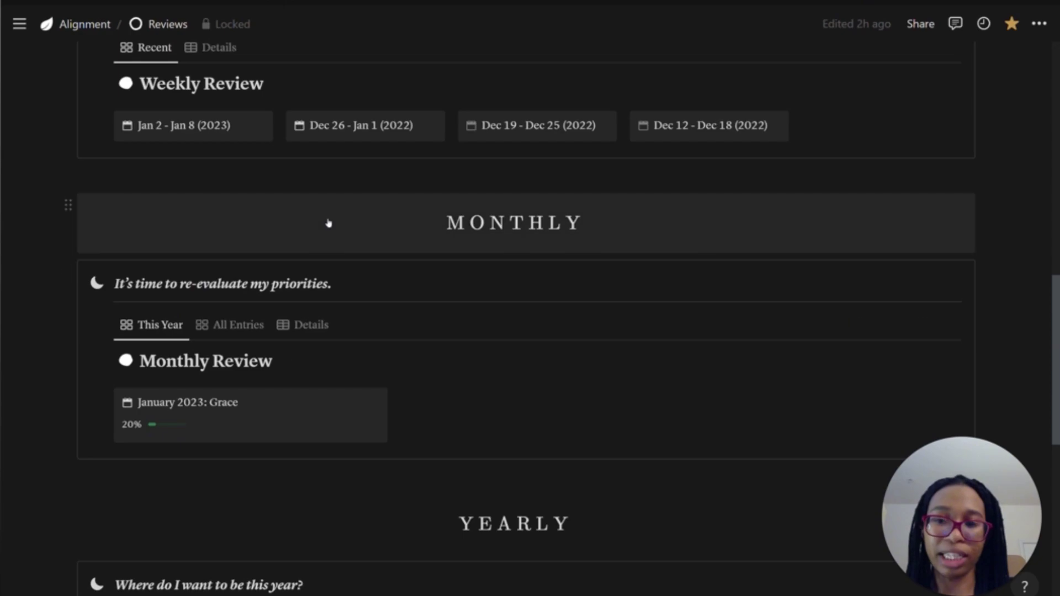
{"action": "scroll", "coordinate": [328, 222], "scroll_direction": "down", "scroll_amount": 10}
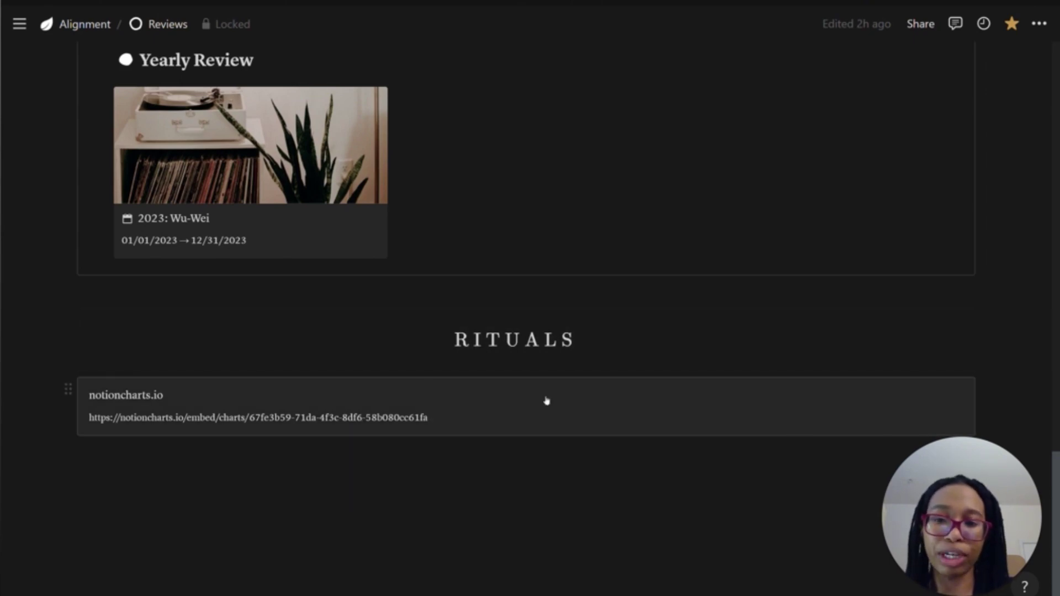
{"action": "scroll", "coordinate": [552, 332], "scroll_direction": "up", "scroll_amount": 2}
{"action": "scroll", "coordinate": [433, 264], "scroll_direction": "up", "scroll_amount": 2}
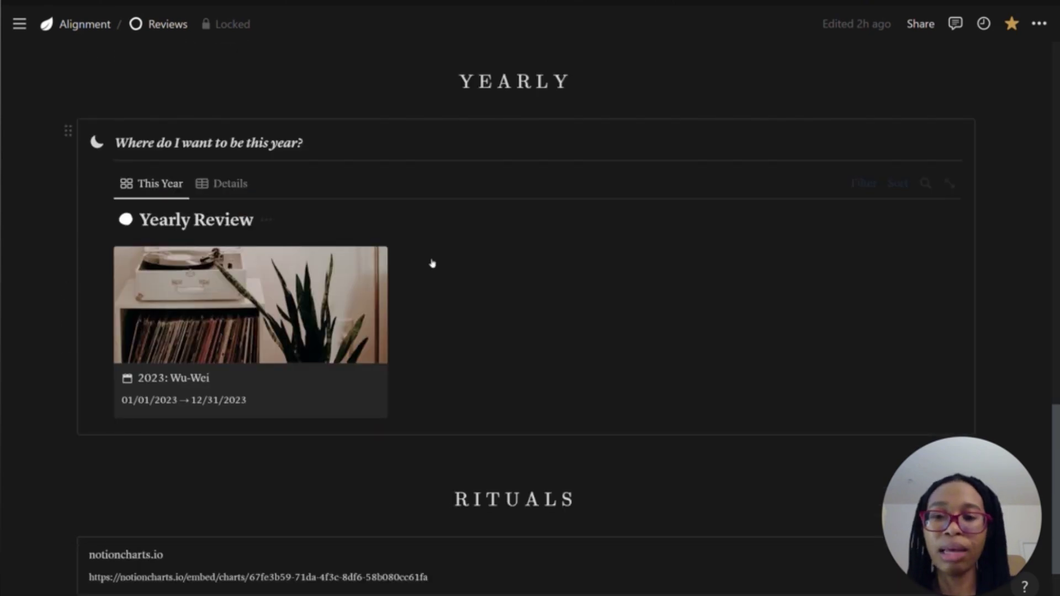
Open the "2023: Wu-Wei" yearly review, reveal its hidden properties to read them, and hide them again
{"action": "left_click", "coordinate": [214, 312]}
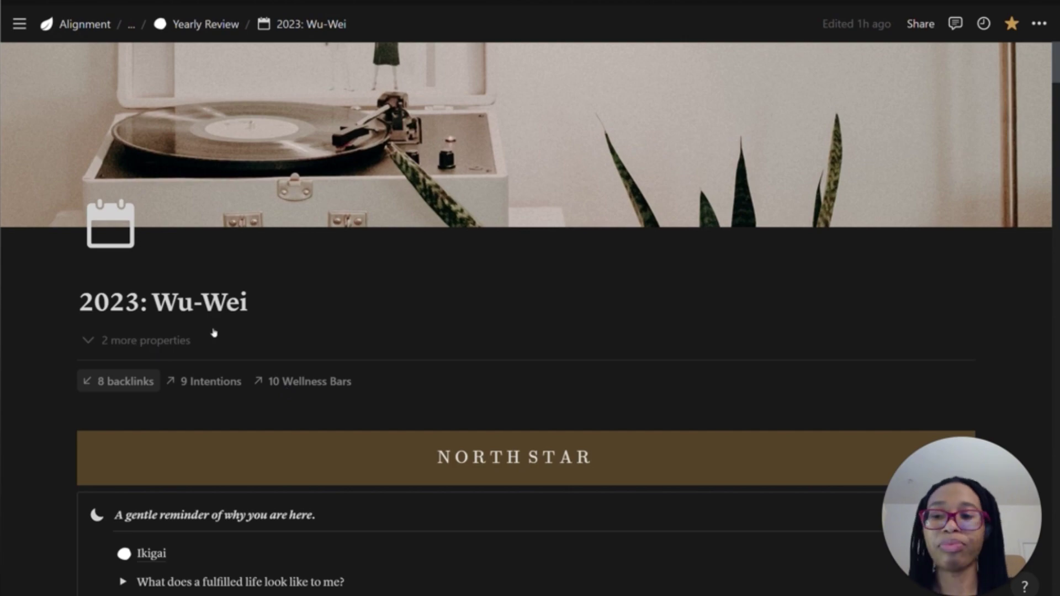
{"action": "left_click", "coordinate": [160, 350]}
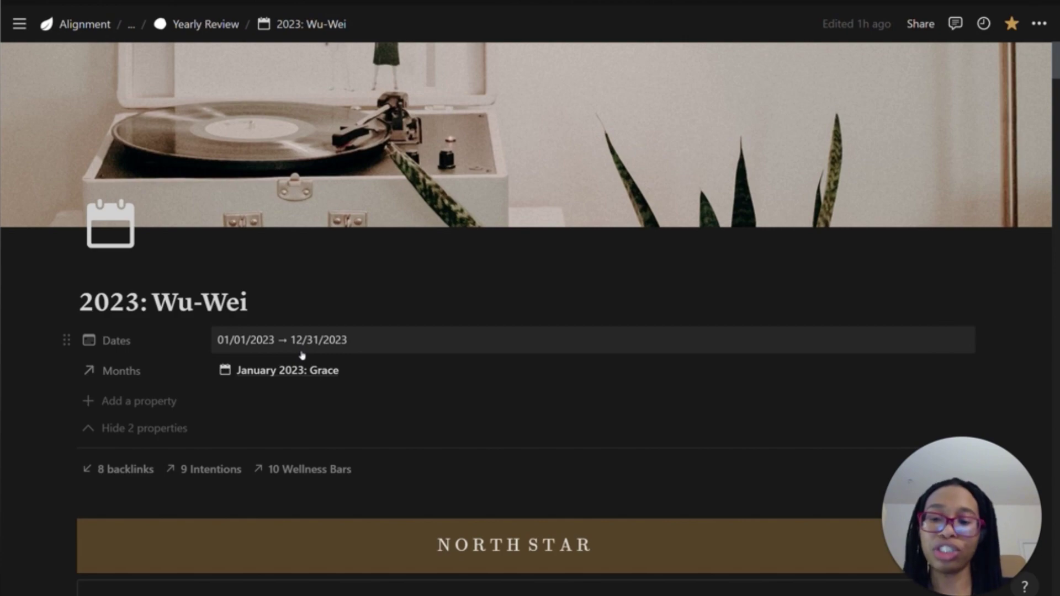
{"action": "left_click", "coordinate": [162, 429]}
{"action": "scroll", "coordinate": [383, 289], "scroll_direction": "down", "scroll_amount": 3}
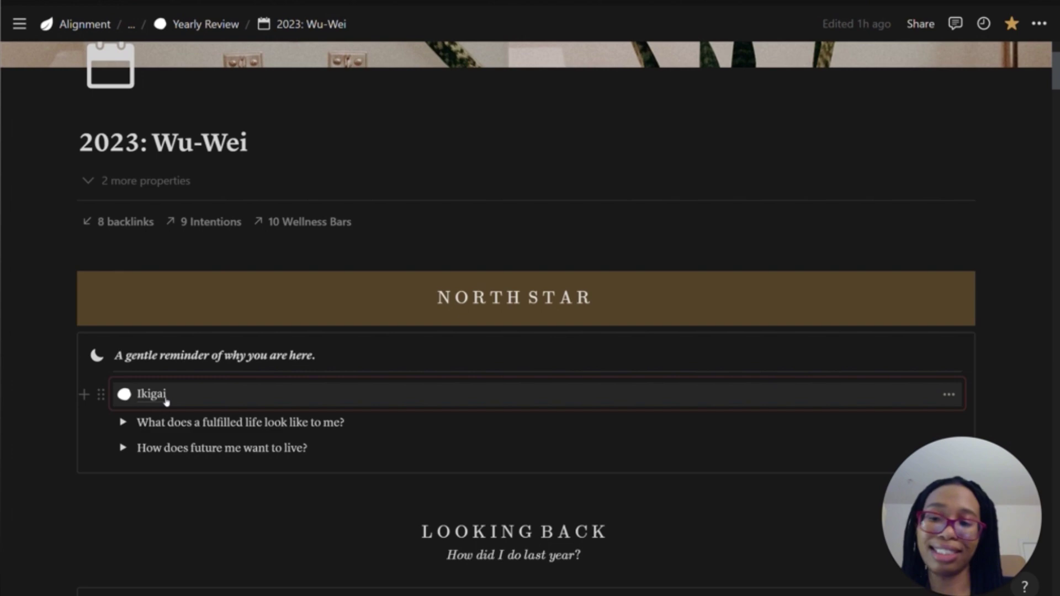
Expand "What does a fulfilled life look like to me?" under North Star and examine the Vision board's life-area cards
{"action": "left_click", "coordinate": [123, 423]}
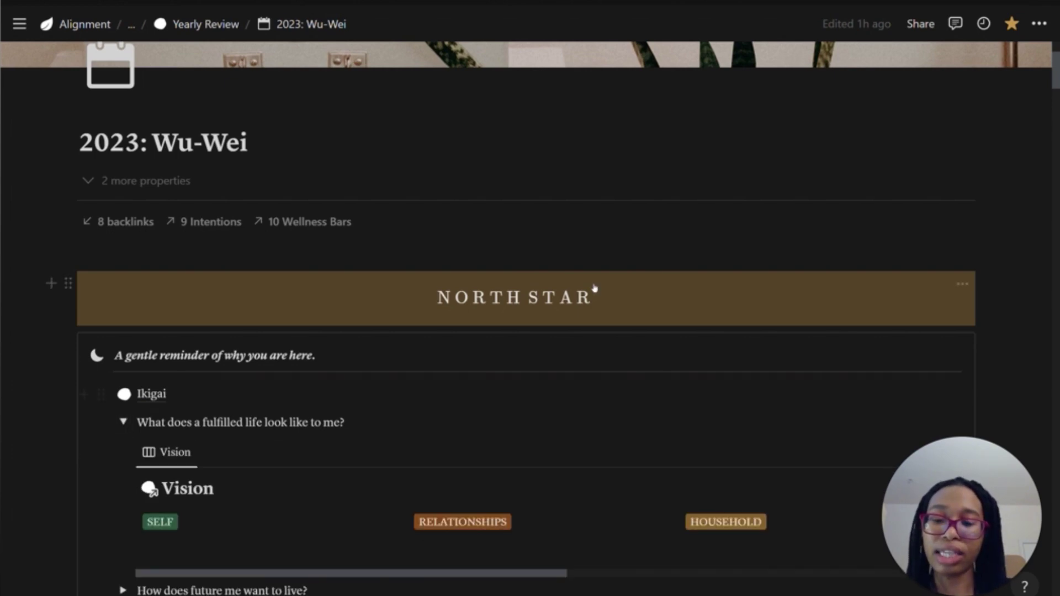
{"action": "scroll", "coordinate": [594, 288], "scroll_direction": "down", "scroll_amount": 2}
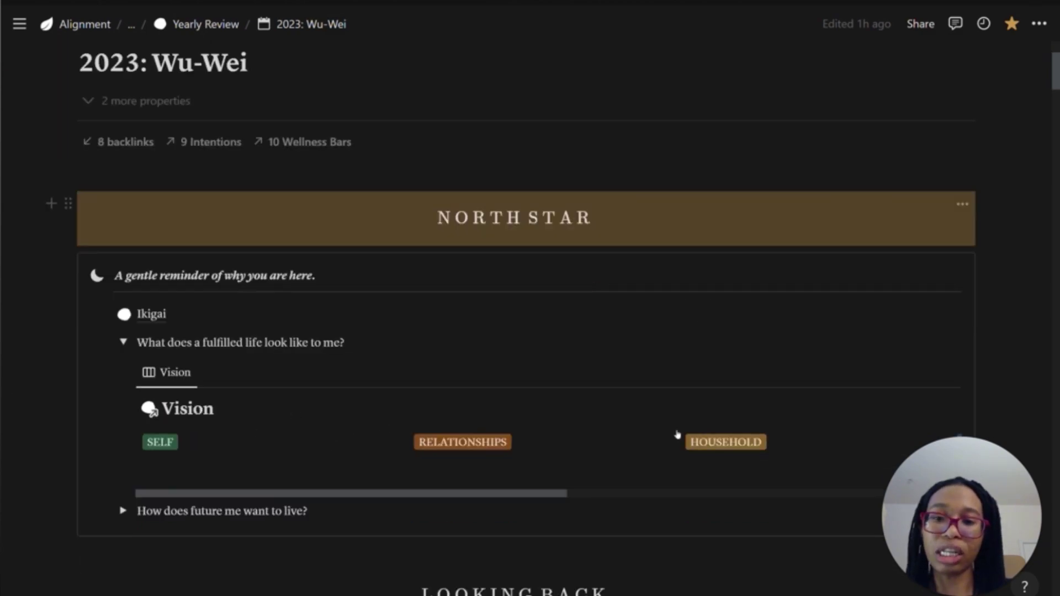
{"action": "scroll", "coordinate": [677, 434], "scroll_direction": "down", "scroll_amount": 5}
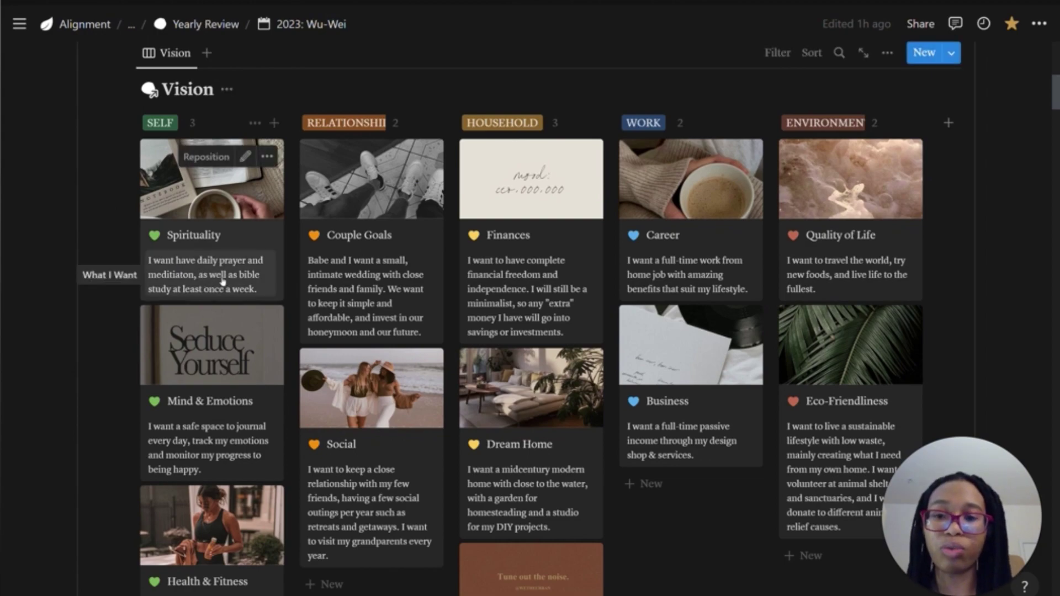
{"action": "scroll", "coordinate": [222, 281], "scroll_direction": "up", "scroll_amount": 2}
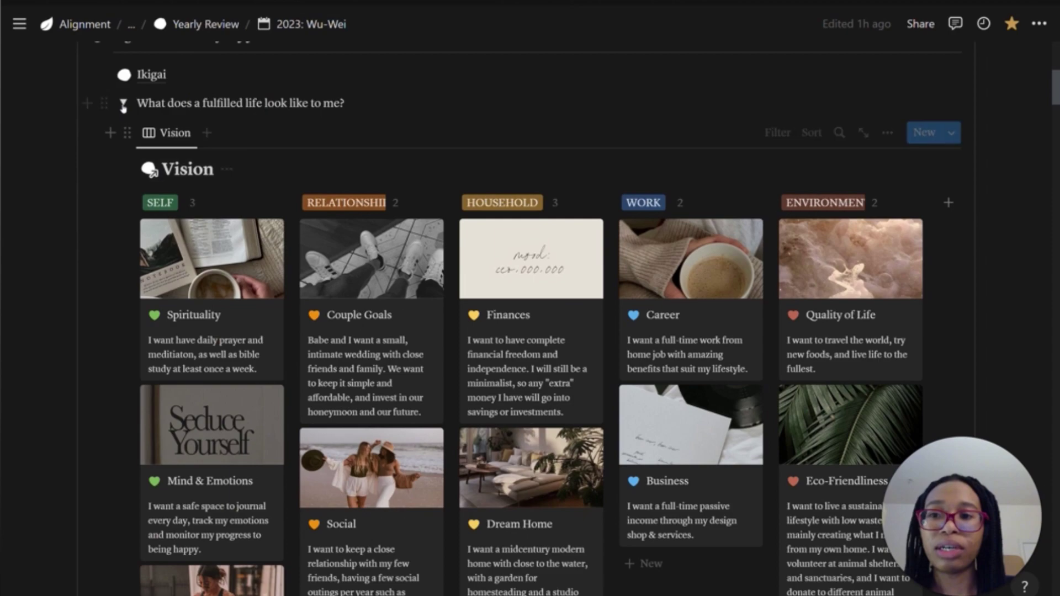
Collapse the fulfilled-life question, expand "How does future me want to live?" and examine the Planning routines by time of day
{"action": "left_click", "coordinate": [123, 104]}
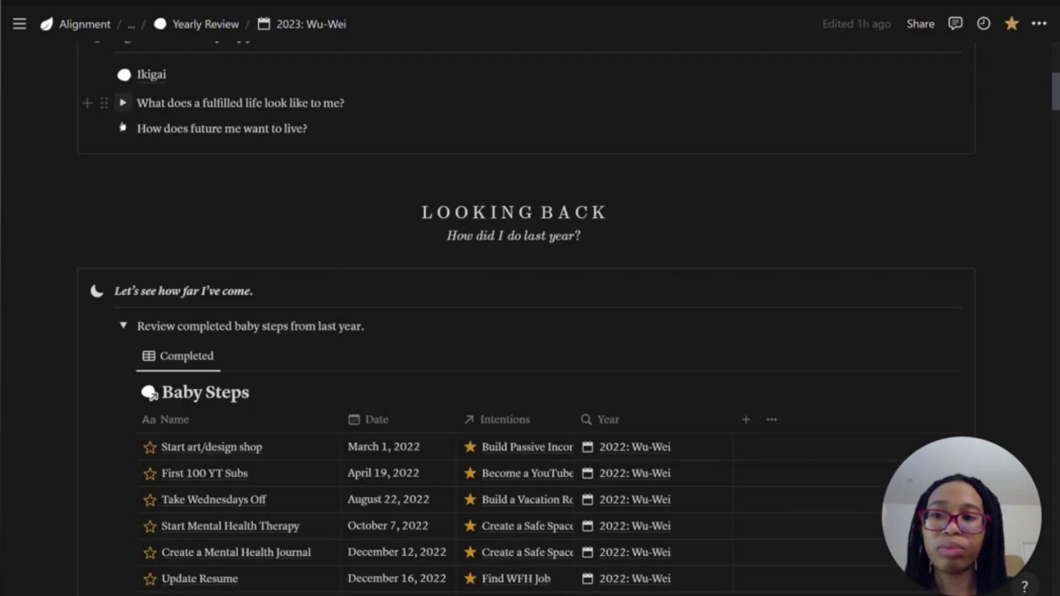
{"action": "left_click", "coordinate": [123, 128]}
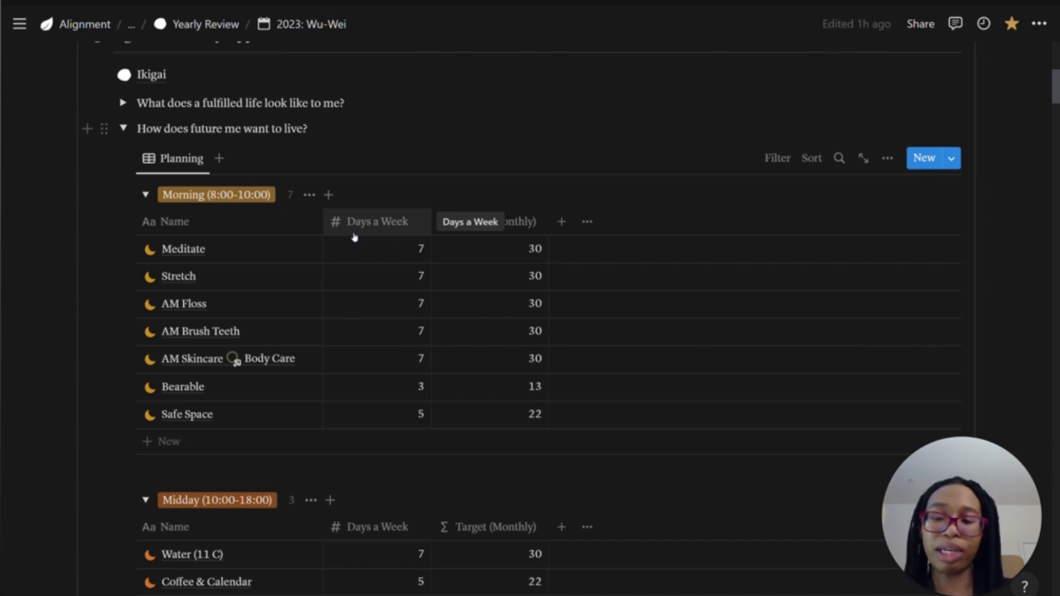
{"action": "scroll", "coordinate": [273, 269], "scroll_direction": "down", "scroll_amount": 2}
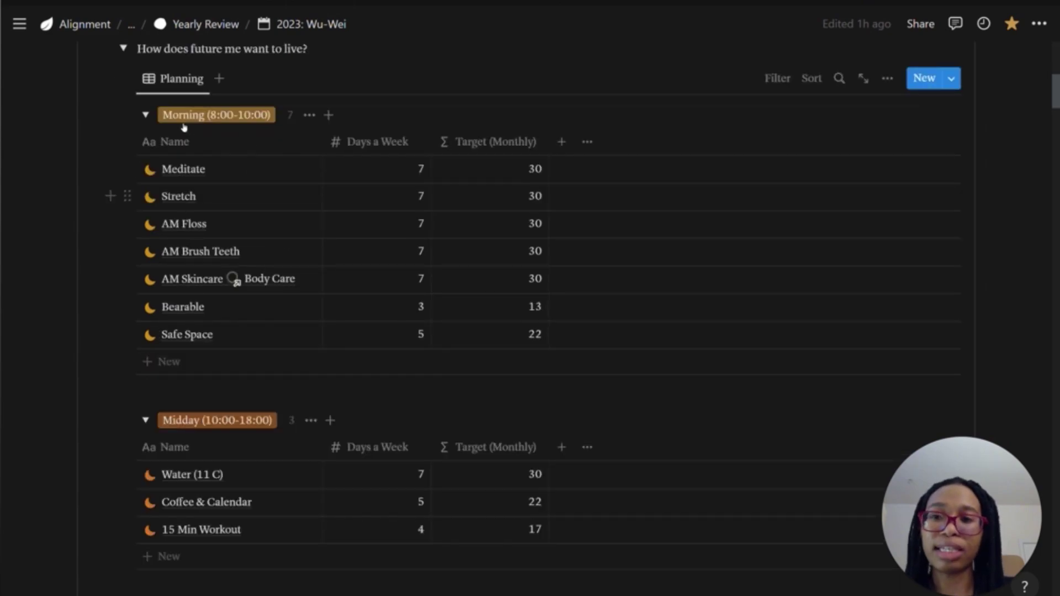
{"action": "scroll", "coordinate": [276, 271], "scroll_direction": "down", "scroll_amount": 2}
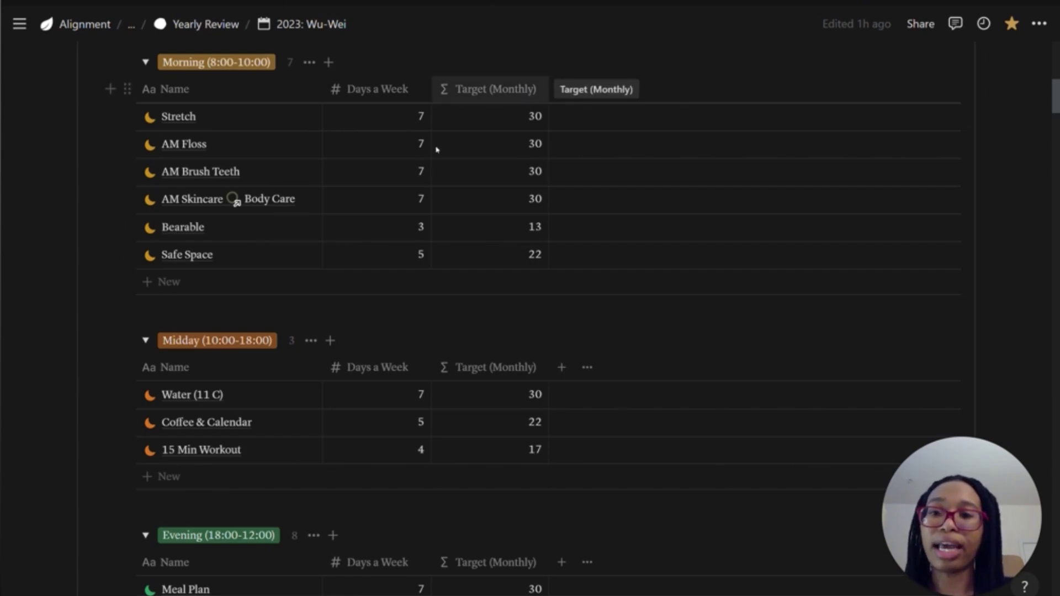
{"action": "scroll", "coordinate": [379, 197], "scroll_direction": "up", "scroll_amount": 3}
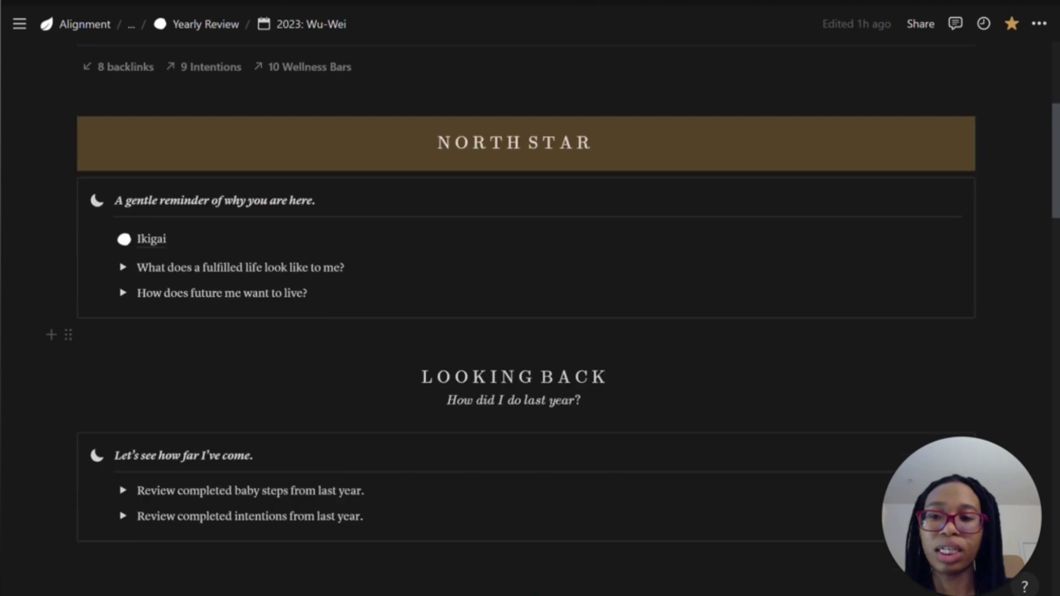
Expand "Review completed baby steps from last year." under Looking Back and look over the Baby Steps table
{"action": "scroll", "coordinate": [465, 298], "scroll_direction": "up", "scroll_amount": 2}
{"action": "scroll", "coordinate": [465, 299], "scroll_direction": "down", "scroll_amount": 5}
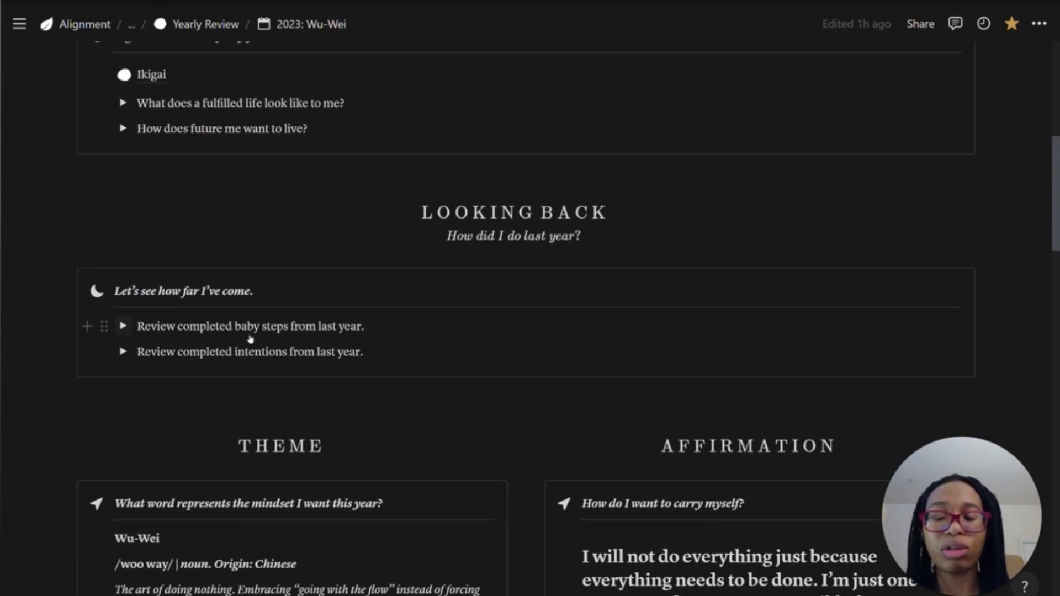
{"action": "left_click", "coordinate": [123, 326]}
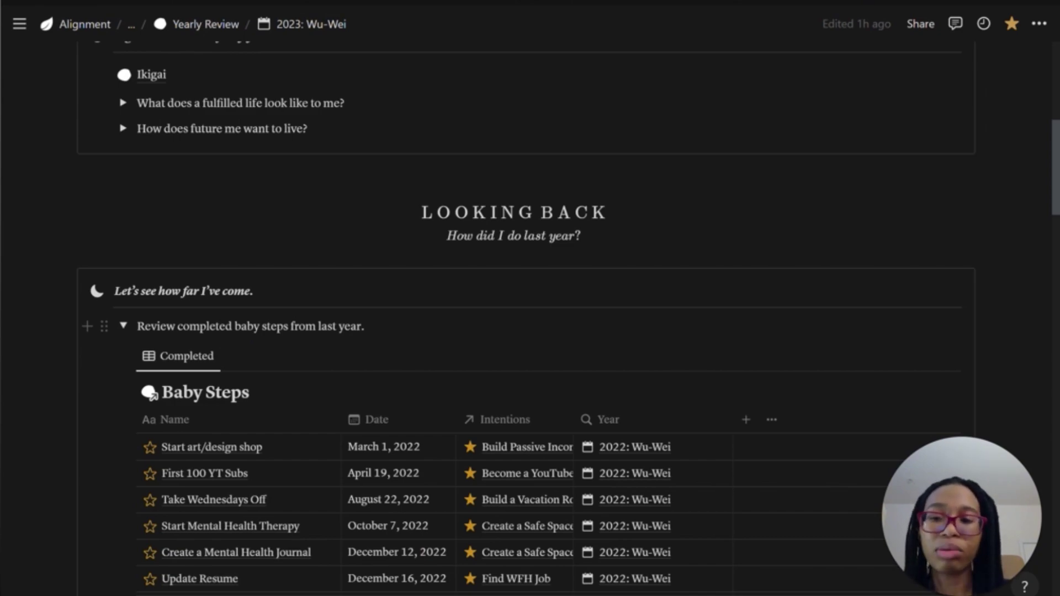
{"action": "scroll", "coordinate": [397, 353], "scroll_direction": "down", "scroll_amount": 3}
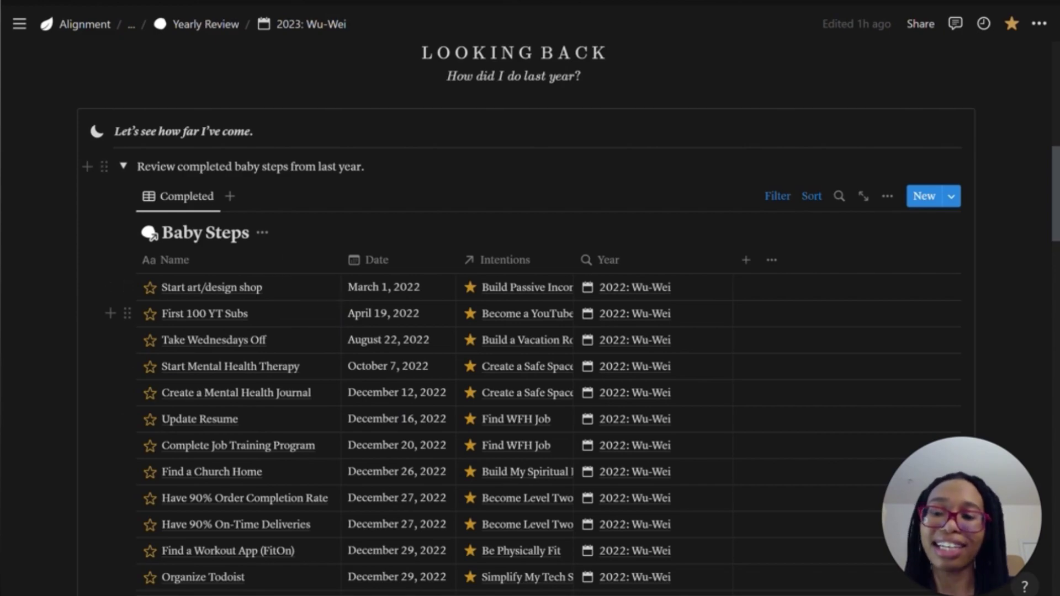
Collapse the completed baby steps, expand "Review completed intentions from last year." to view its cards, and collapse it again
{"action": "left_click", "coordinate": [122, 166]}
{"action": "left_click", "coordinate": [122, 191]}
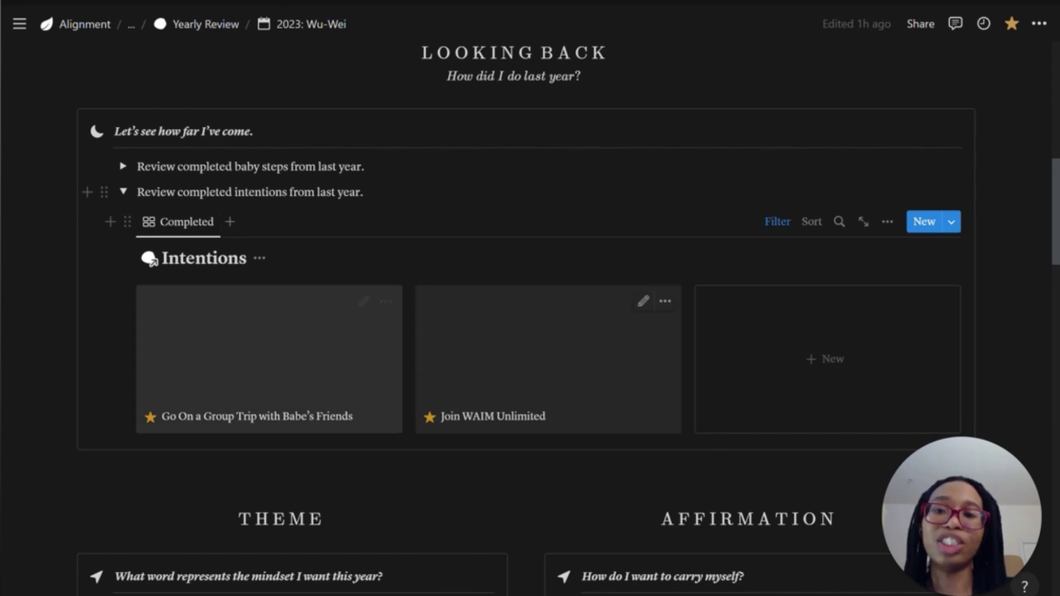
{"action": "left_click", "coordinate": [128, 197]}
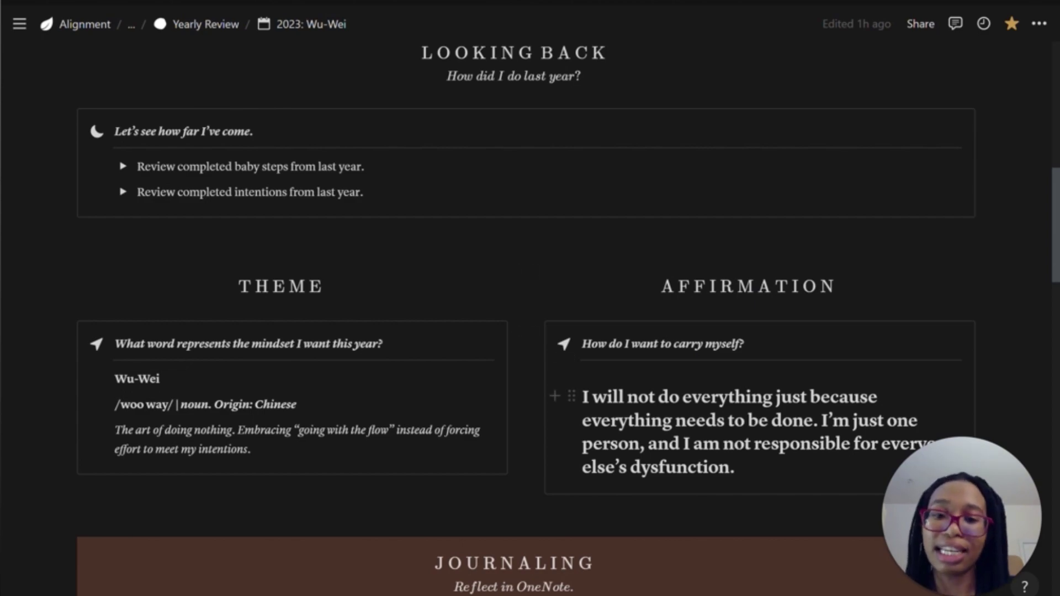
Highlight the Affirmation's first sentence for reading, and expand "How am I feeling about each area of my life & business?" under Setting Intentions
{"action": "left_click_drag", "start_coordinate": [583, 396], "coordinate": [818, 420]}
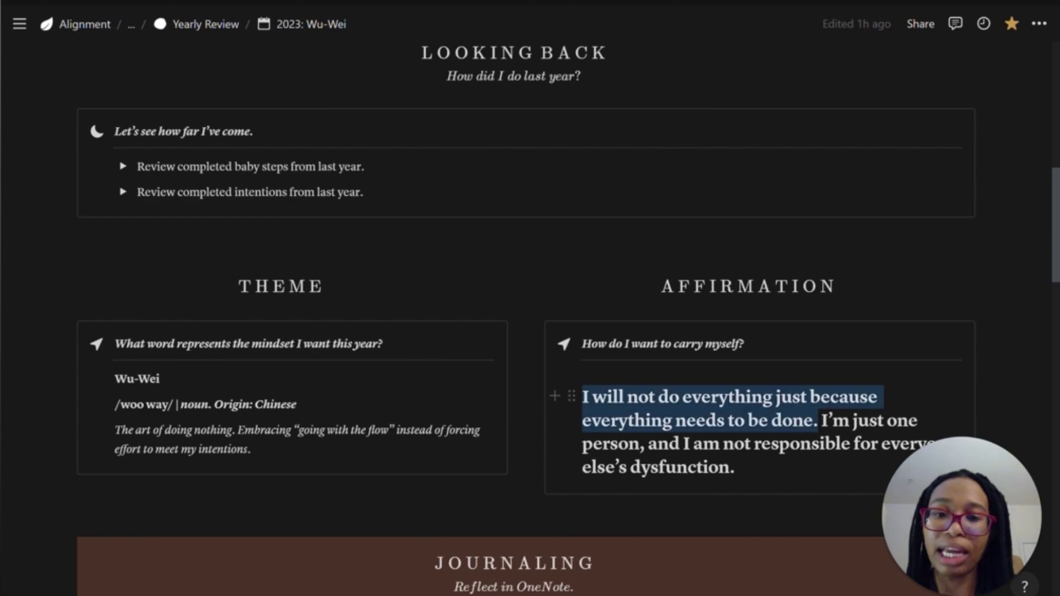
{"action": "left_click", "coordinate": [828, 421]}
{"action": "scroll", "coordinate": [543, 256], "scroll_direction": "down", "scroll_amount": 4}
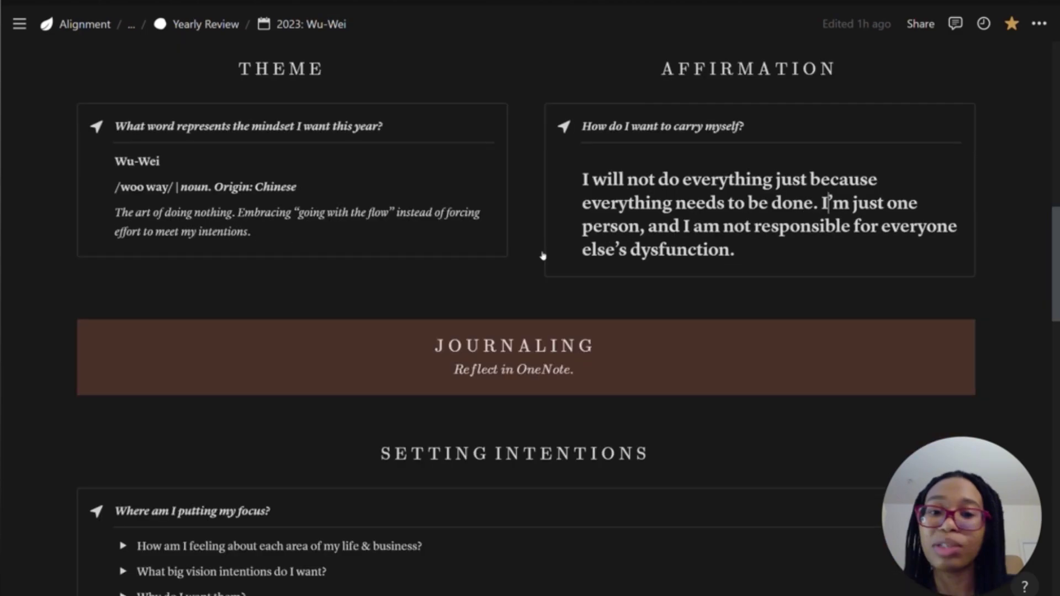
{"action": "scroll", "coordinate": [543, 256], "scroll_direction": "down", "scroll_amount": 2}
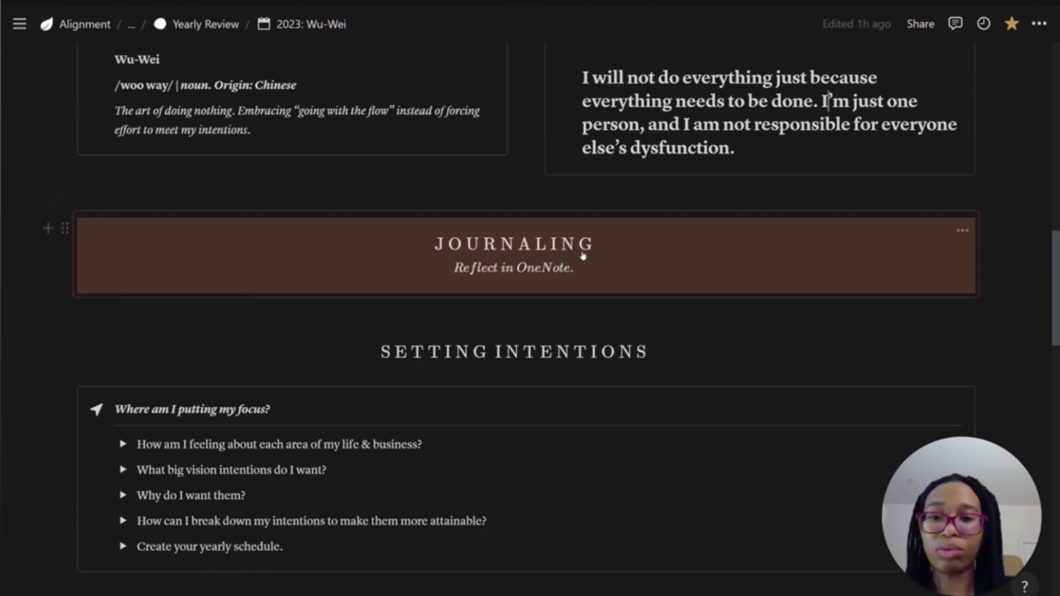
{"action": "scroll", "coordinate": [538, 276], "scroll_direction": "down", "scroll_amount": 2}
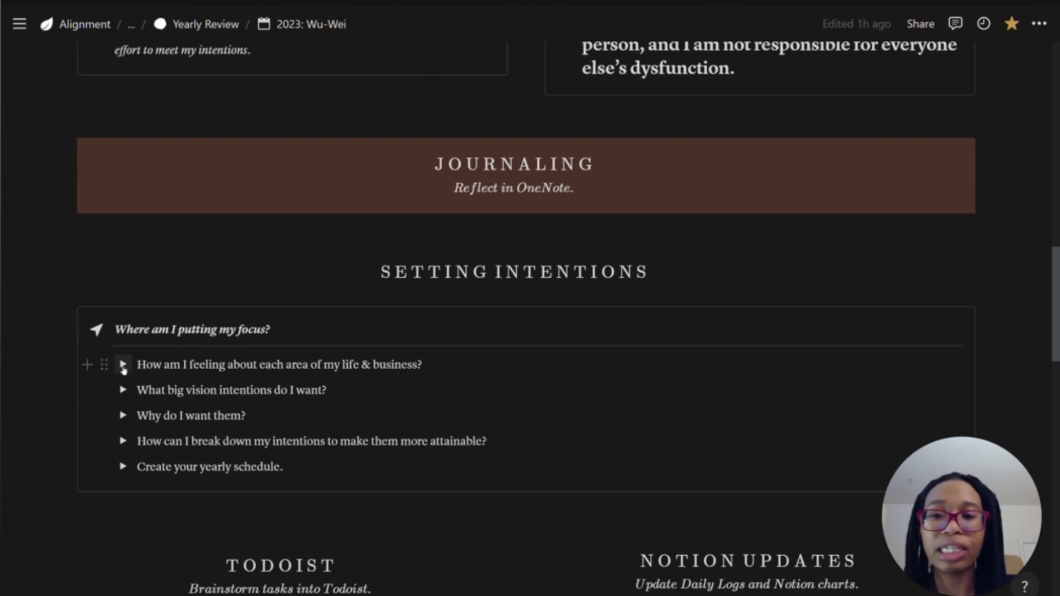
{"action": "left_click", "coordinate": [123, 366]}
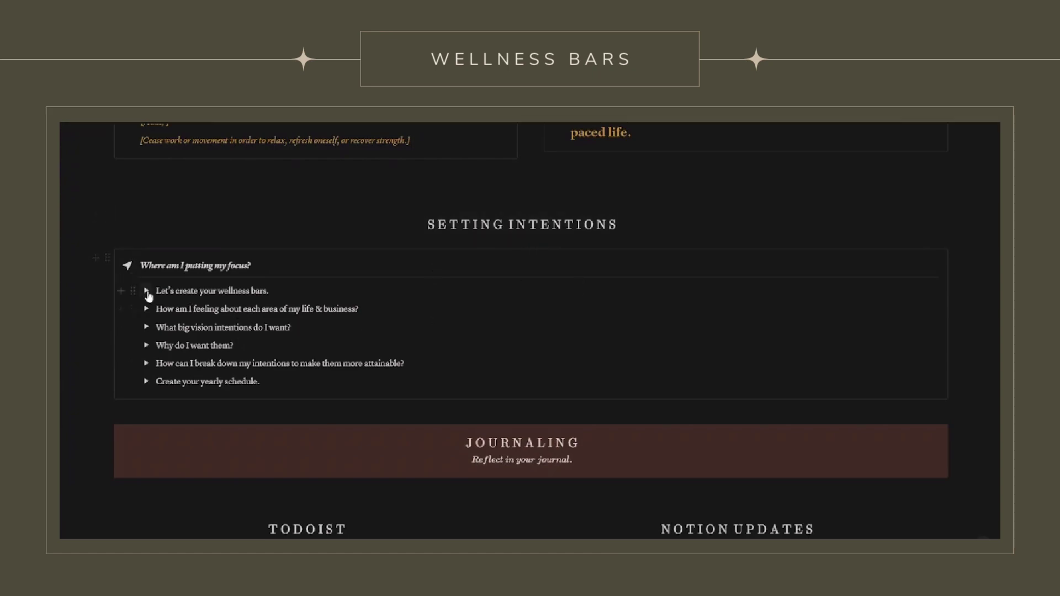
Under "Let's create your wellness bars.", move all the Template Wellness Bars pages into the This Year table, and collapse the section
{"action": "left_click", "coordinate": [147, 292]}
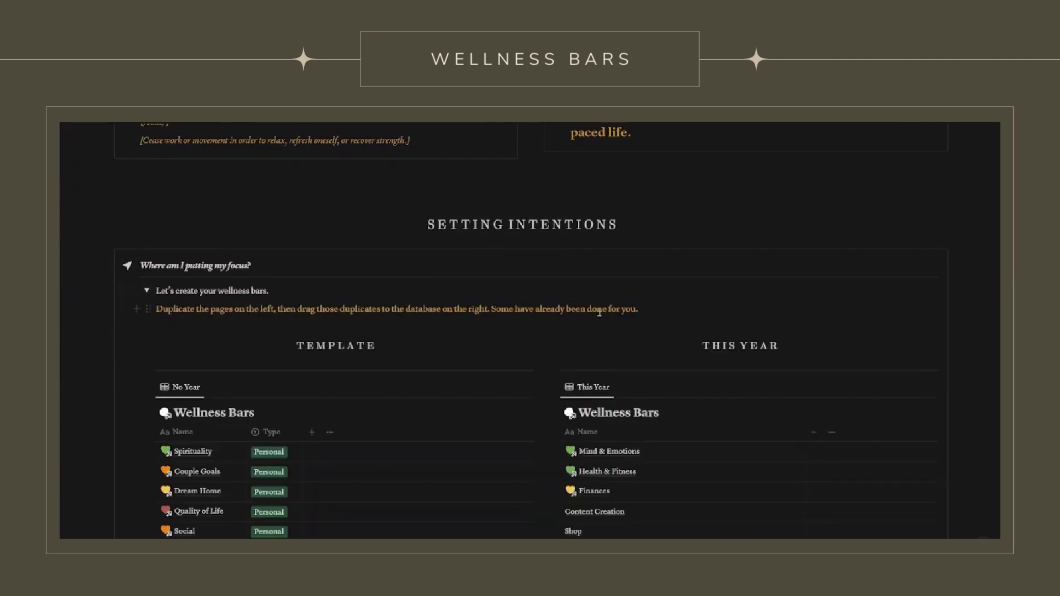
{"action": "scroll", "coordinate": [600, 312], "scroll_direction": "down", "scroll_amount": 1}
{"action": "scroll", "coordinate": [600, 312], "scroll_direction": "down", "scroll_amount": 5}
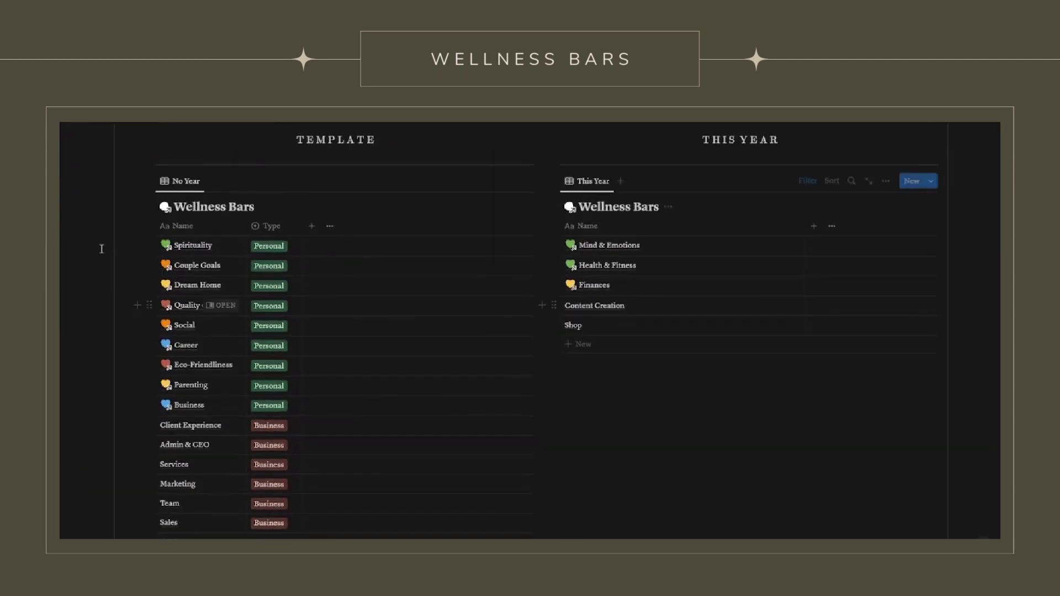
{"action": "left_click_drag", "start_coordinate": [98, 244], "coordinate": [221, 516]}
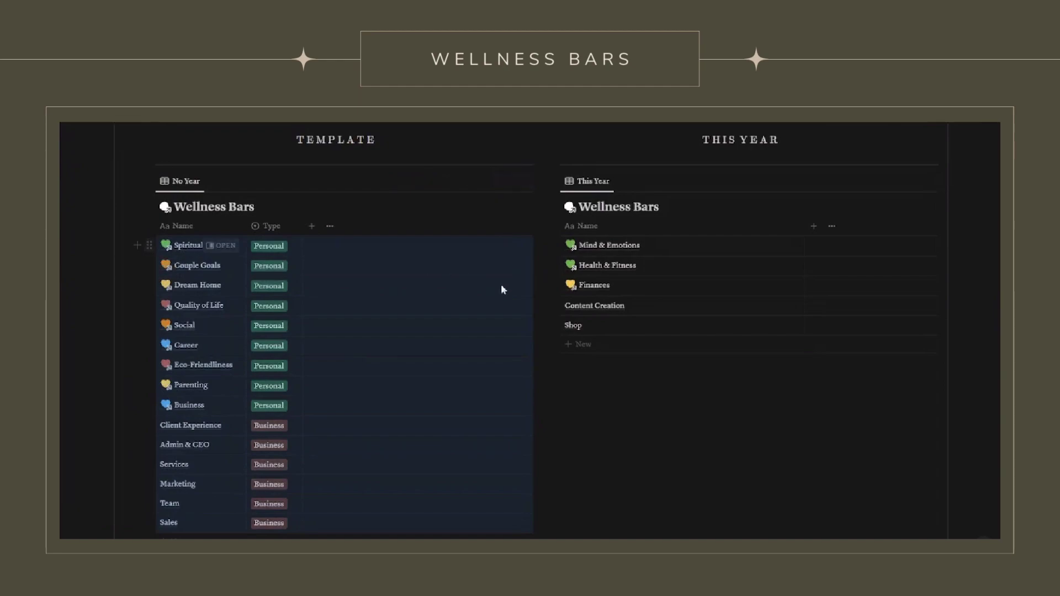
{"action": "mouse_move", "coordinate": [579, 330]}
{"action": "left_mouse_down"}
{"action": "mouse_move", "coordinate": [586, 336]}
{"action": "mouse_move", "coordinate": [571, 324]}
{"action": "left_mouse_up"}
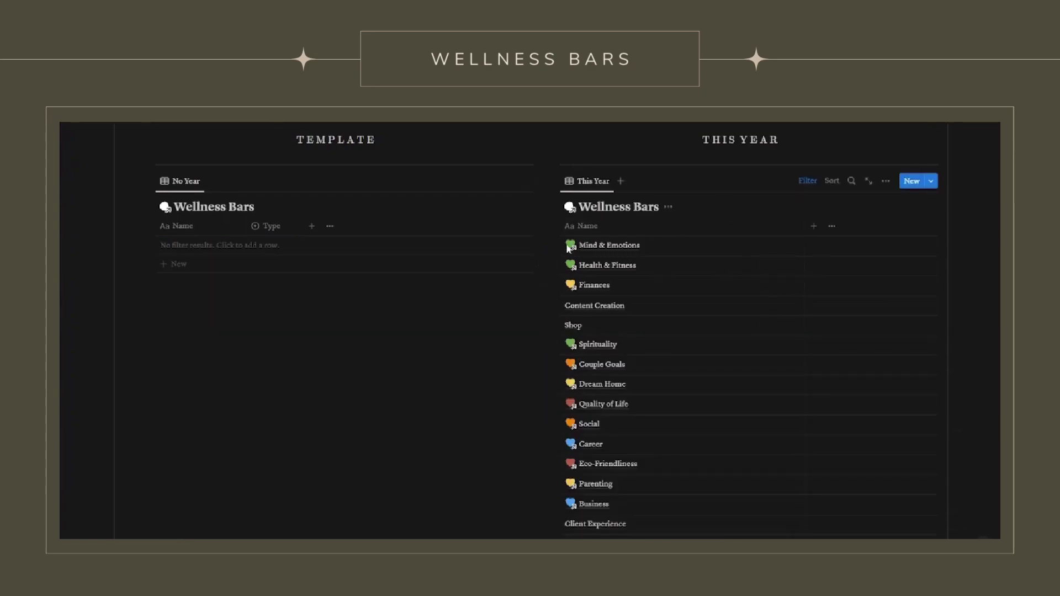
{"action": "scroll", "coordinate": [304, 255], "scroll_direction": "up", "scroll_amount": 2}
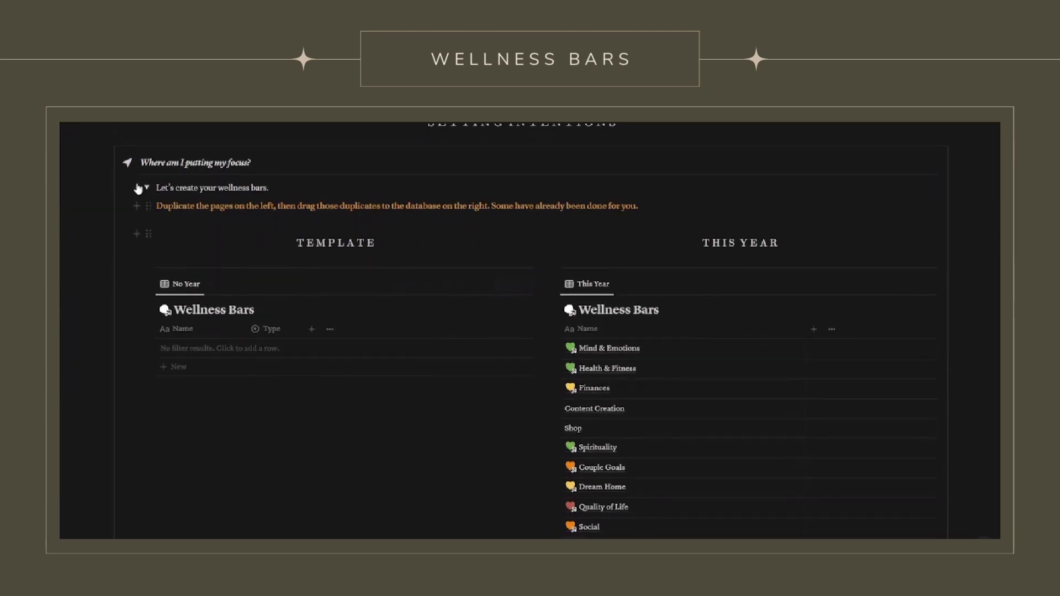
{"action": "left_click", "coordinate": [148, 189]}
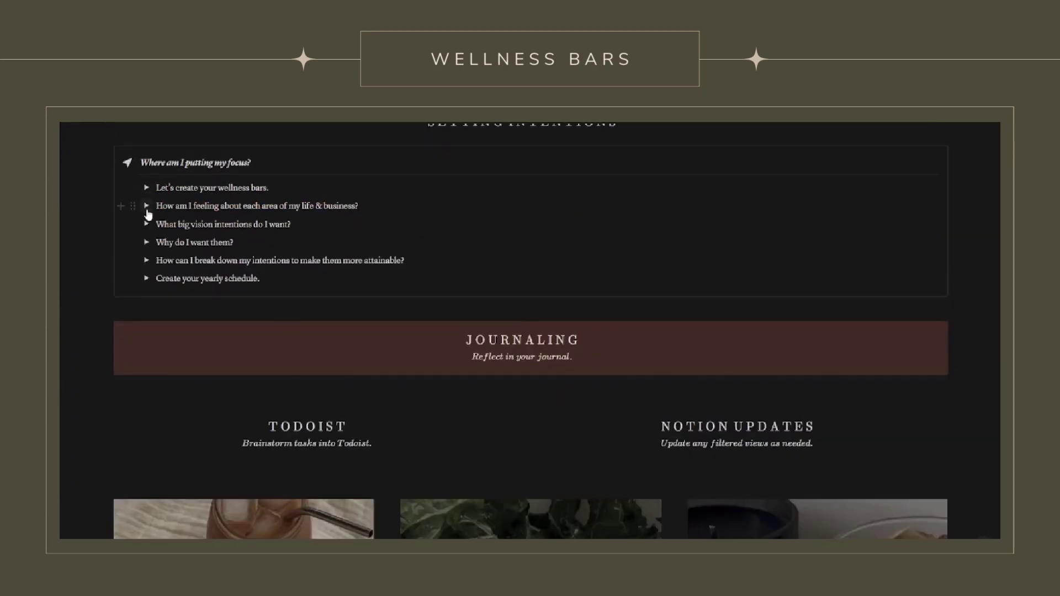
Under "How am I feeling about each area of my life & business?", set the Personal January ratings to 8 for Spirituality and 10 for Couple Goals
{"action": "left_click", "coordinate": [147, 206]}
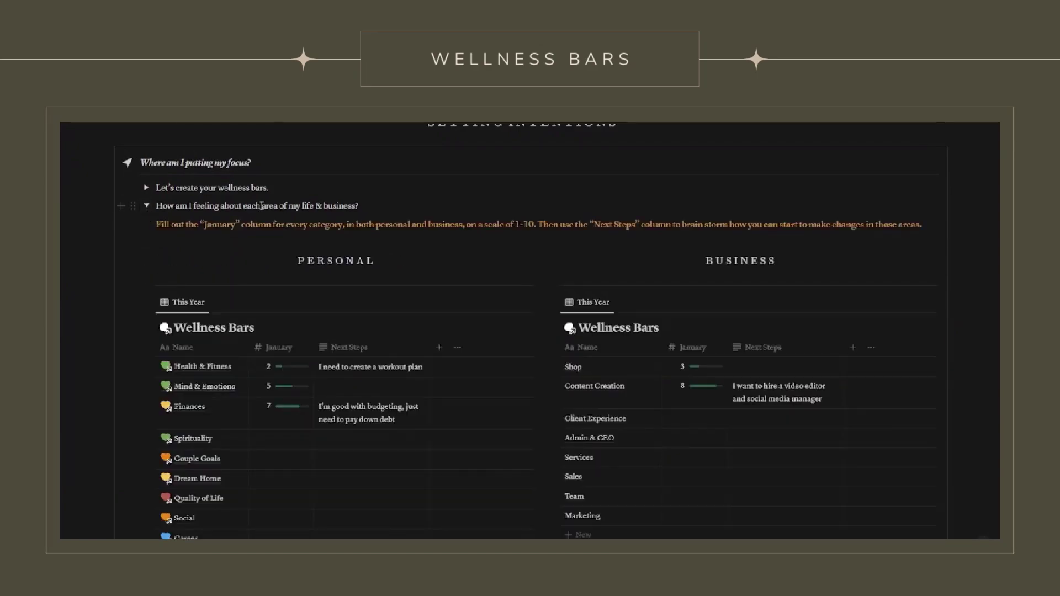
{"action": "scroll", "coordinate": [454, 207], "scroll_direction": "down", "scroll_amount": 3}
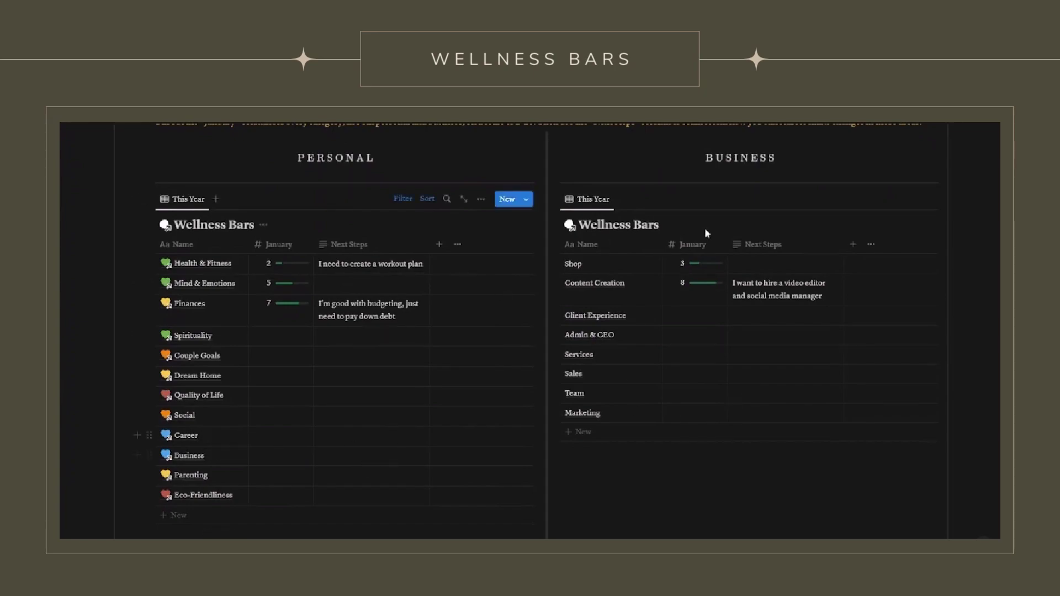
{"action": "left_click", "coordinate": [289, 337]}
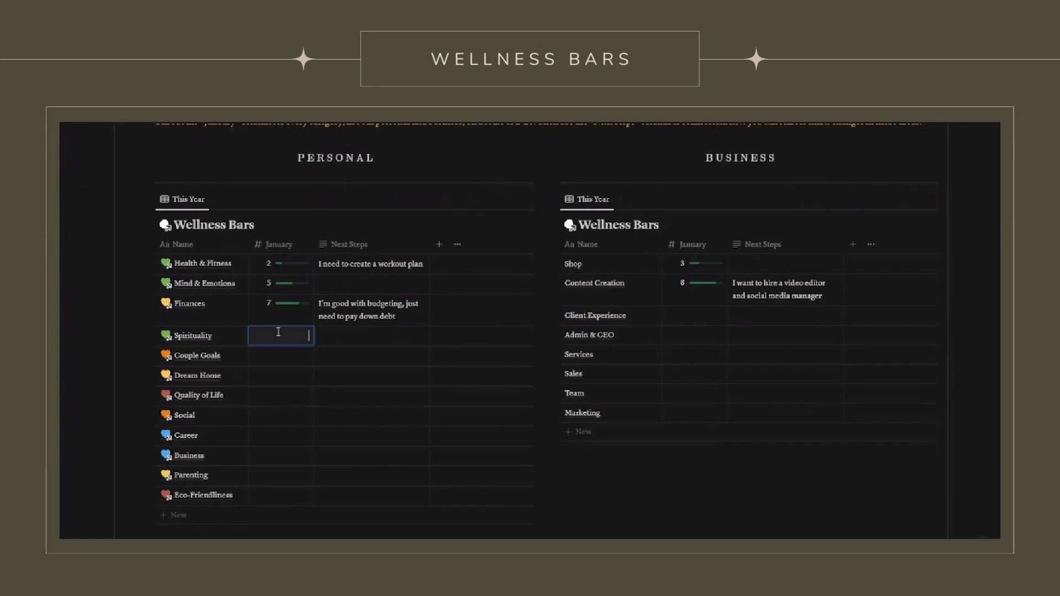
{"action": "type", "text": "8"}
{"action": "key", "text": "Return"}
{"action": "left_click", "coordinate": [303, 356]}
{"action": "type", "text": "10"}
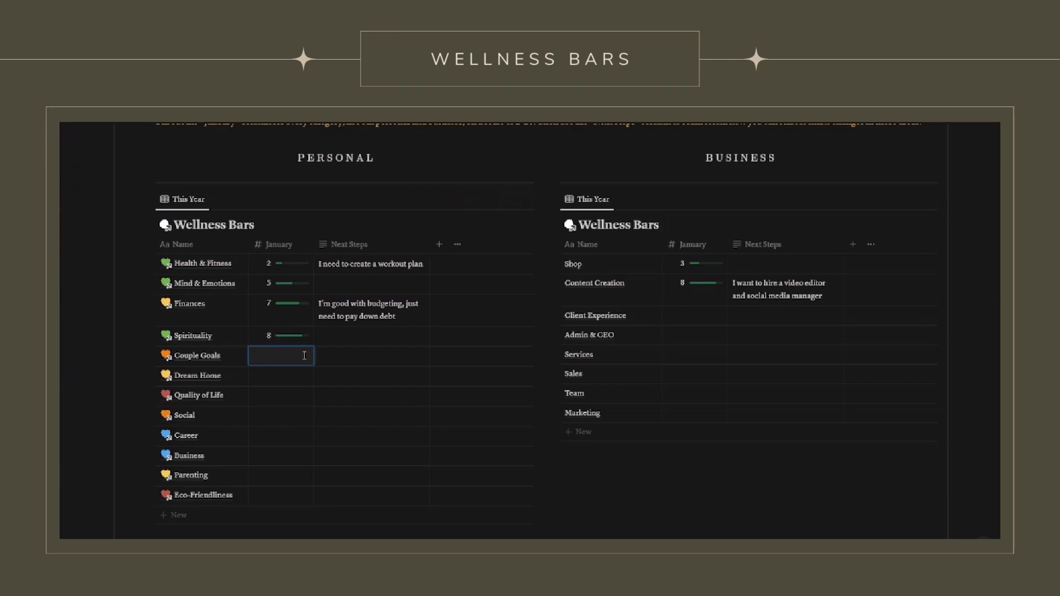
{"action": "key", "text": "Return"}
Set the January ratings in the Business Wellness Bars table to 1 for Client Experience and 5 for Admin & CEO
{"action": "left_click", "coordinate": [700, 313]}
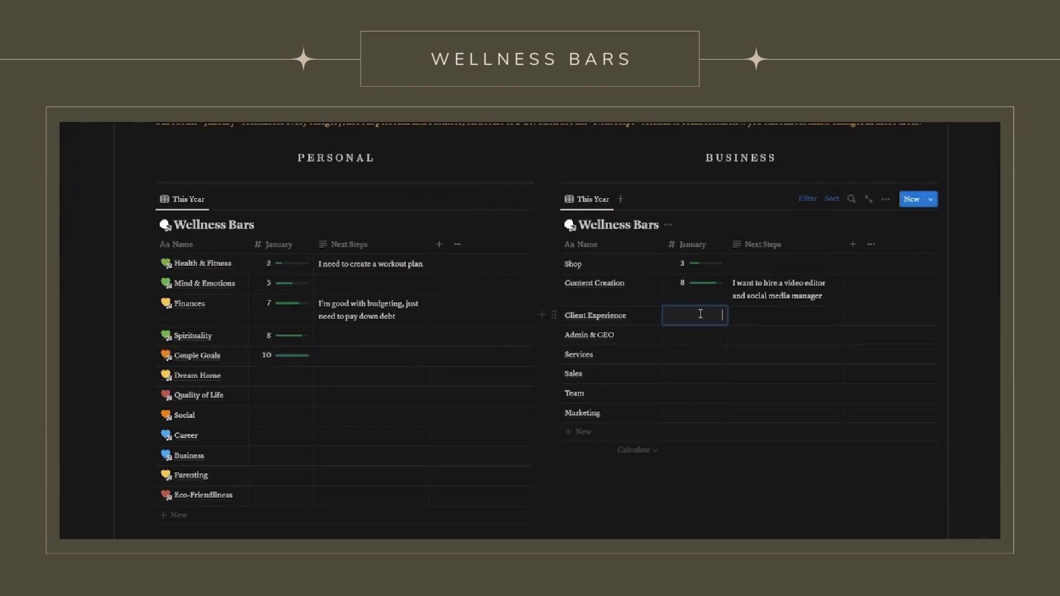
{"action": "type", "text": "1"}
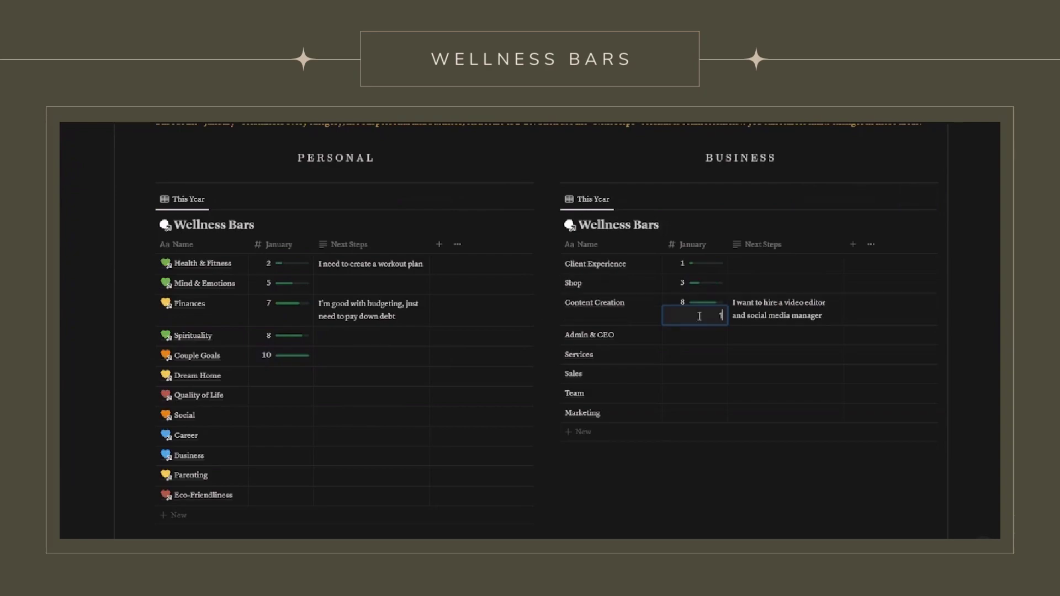
{"action": "left_click", "coordinate": [707, 340]}
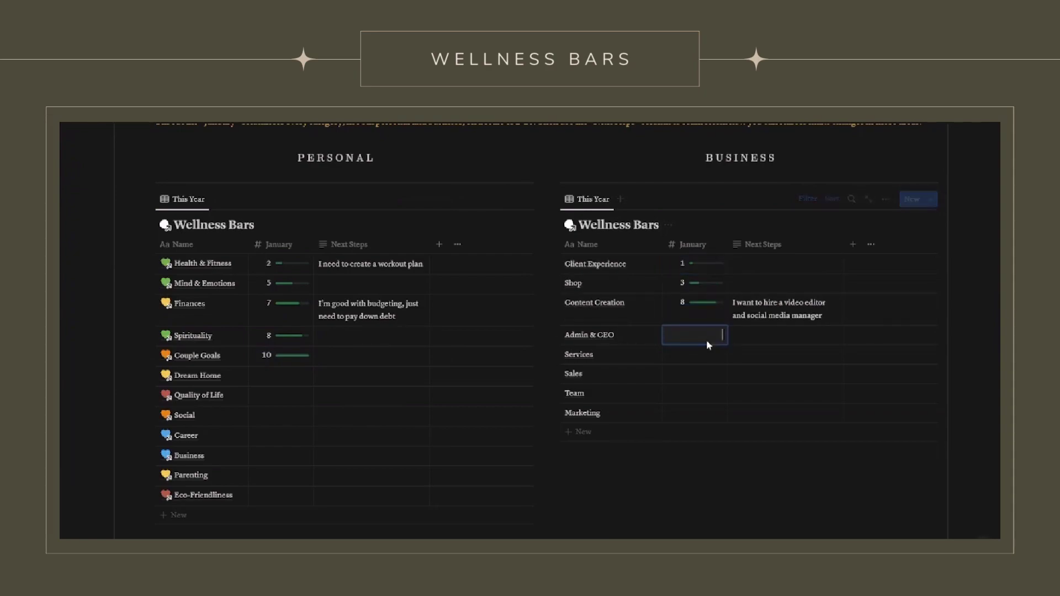
{"action": "type", "text": "5"}
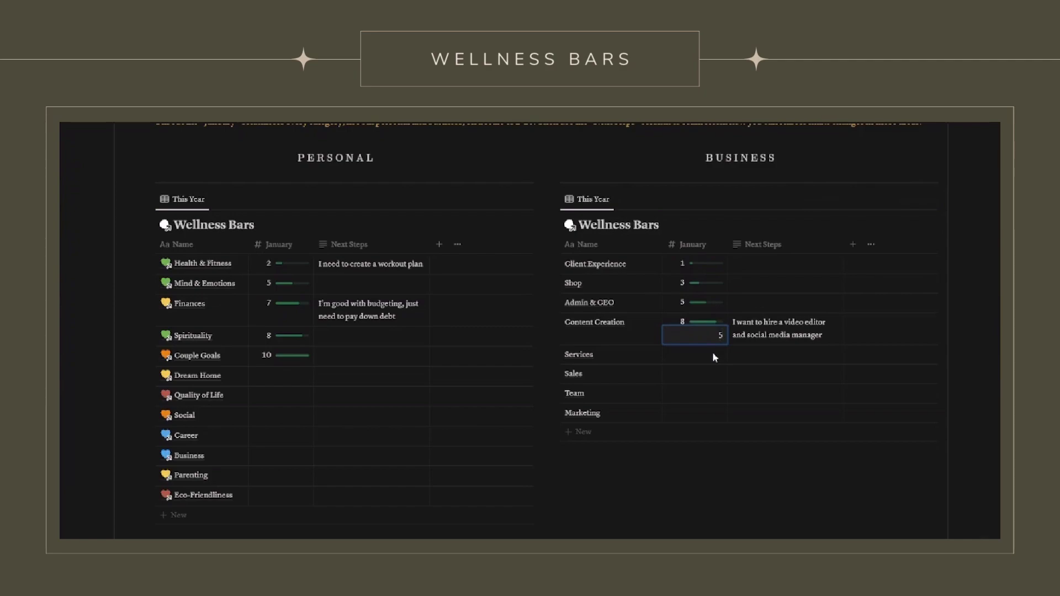
{"action": "left_click", "coordinate": [927, 493]}
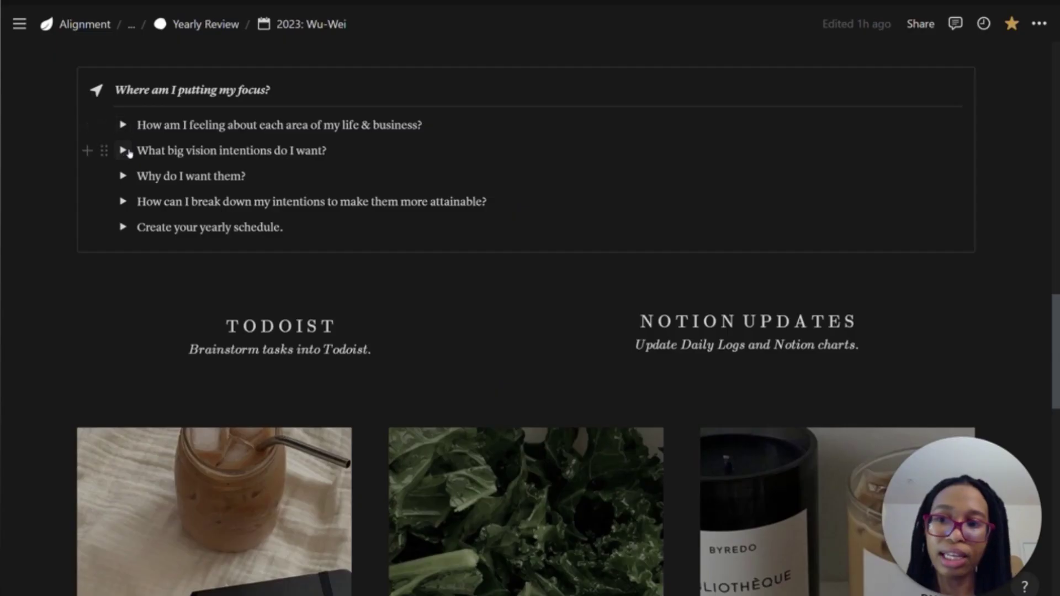
Under "What big vision intentions do I want?", move "Go Monk Mode Once a Year" from Unscheduled to This Year and show the This Year view's filters
{"action": "left_click", "coordinate": [123, 150]}
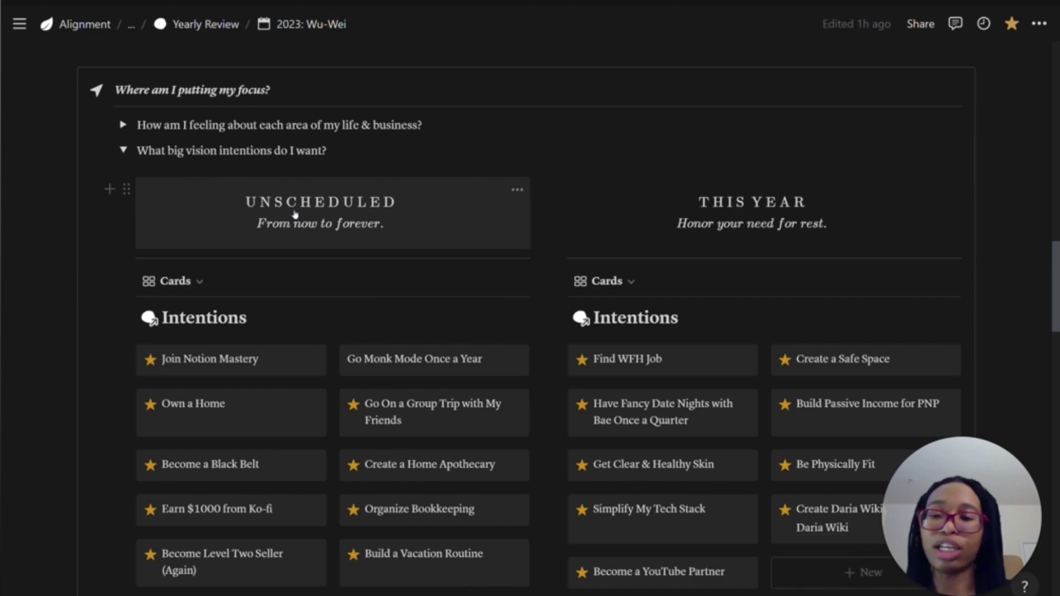
{"action": "scroll", "coordinate": [295, 215], "scroll_direction": "down", "scroll_amount": 2}
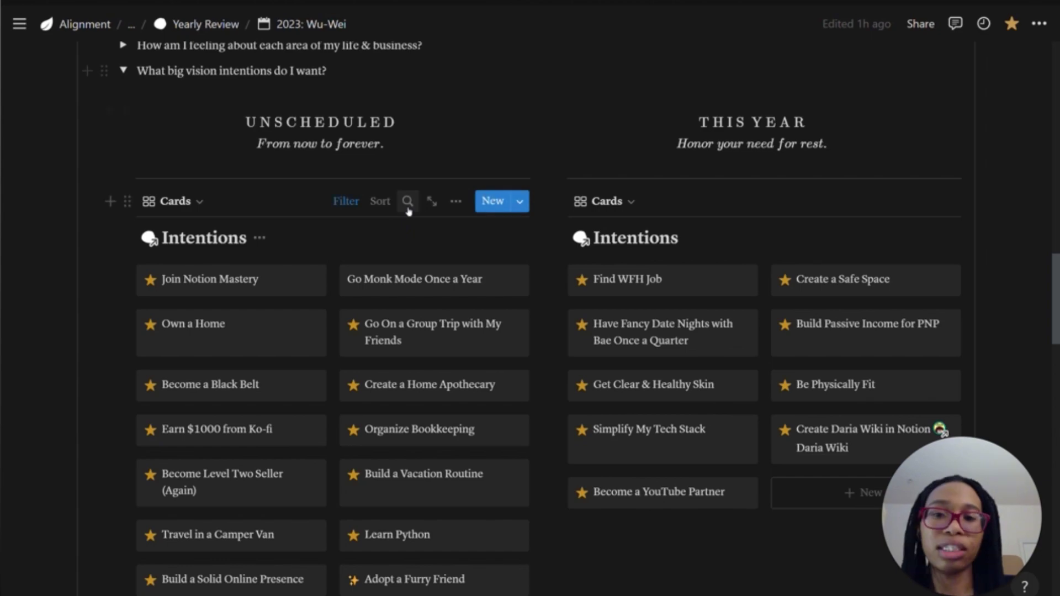
{"action": "scroll", "coordinate": [408, 211], "scroll_direction": "down", "scroll_amount": 2}
{"action": "scroll", "coordinate": [367, 201], "scroll_direction": "up", "scroll_amount": 2}
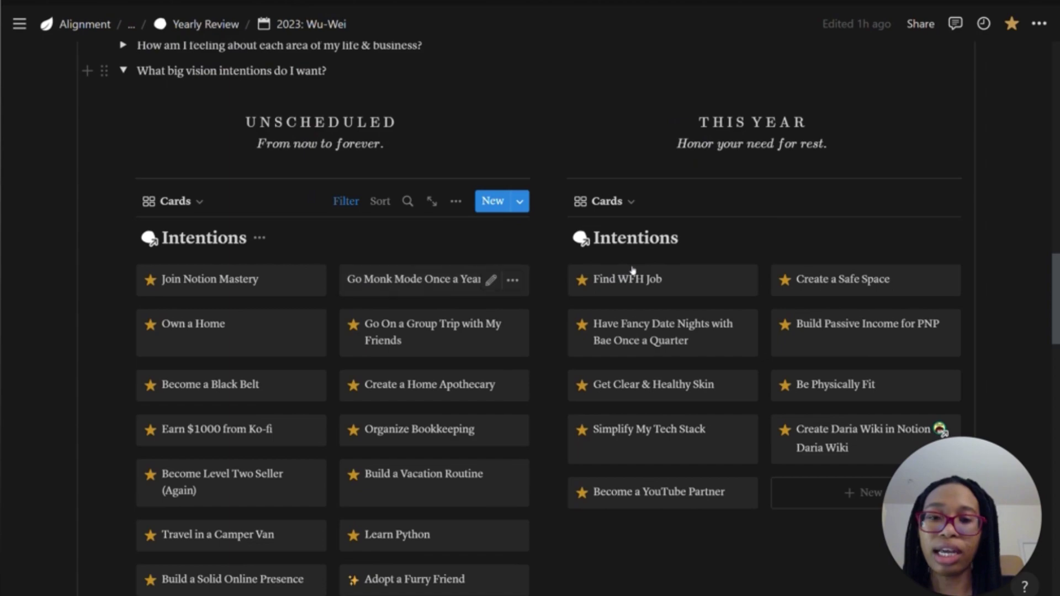
{"action": "left_click_drag", "start_coordinate": [758, 282], "coordinate": [769, 282]}
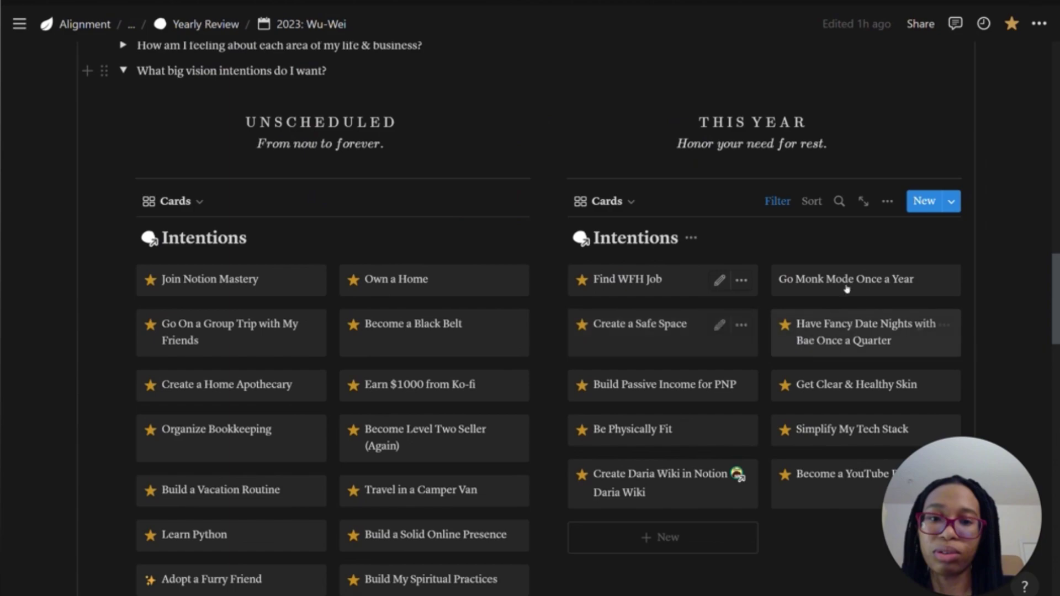
{"action": "left_click", "coordinate": [780, 203]}
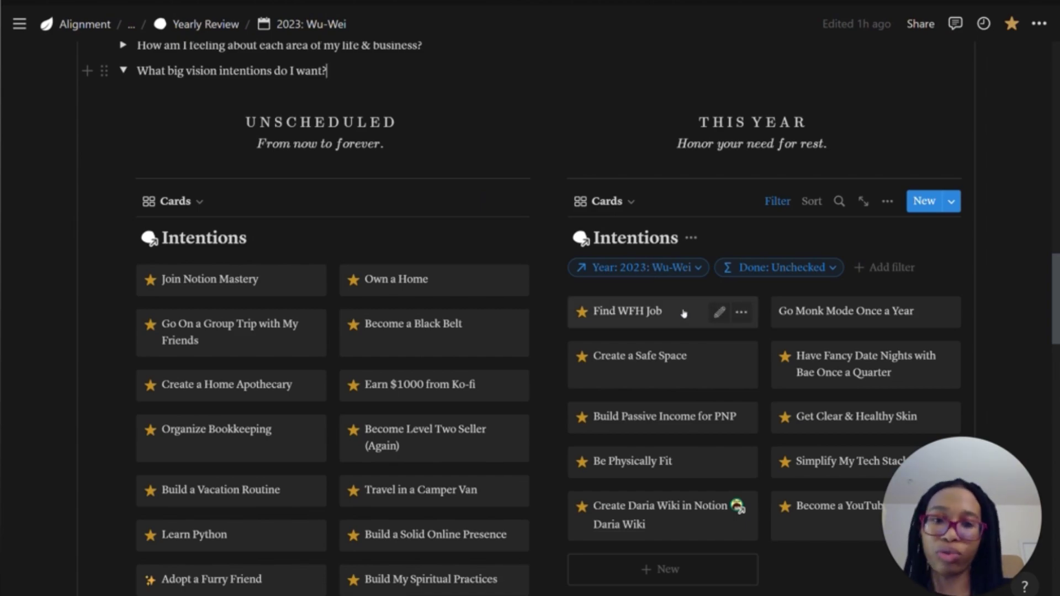
Hide the This Year view's filters, move "Go Monk Mode Once a Year" back to Unscheduled, and collapse "What big vision intentions do I want?"
{"action": "left_click", "coordinate": [782, 204]}
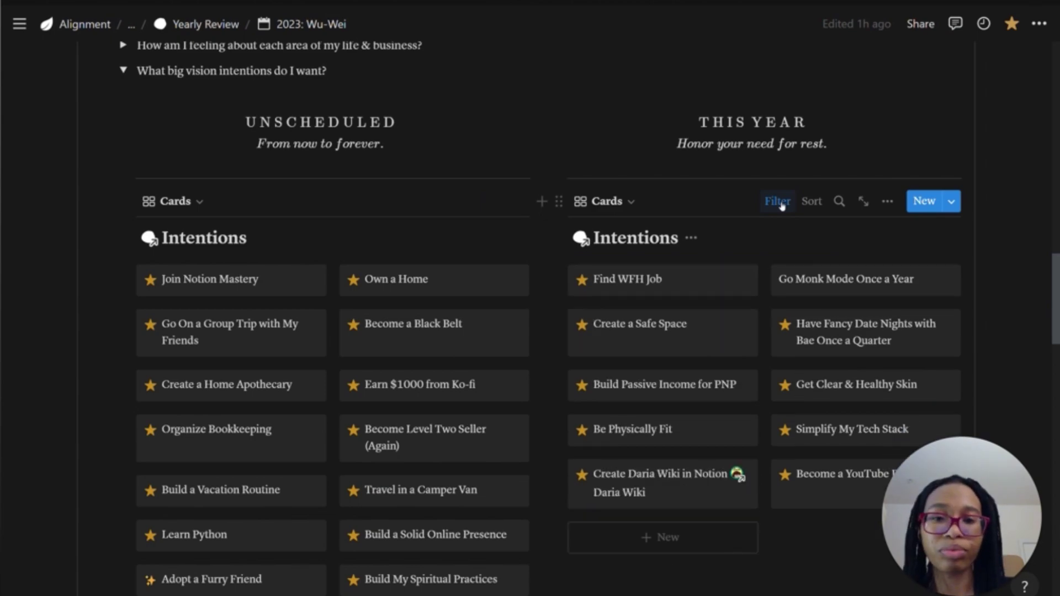
{"action": "left_click_drag", "start_coordinate": [863, 285], "coordinate": [333, 326]}
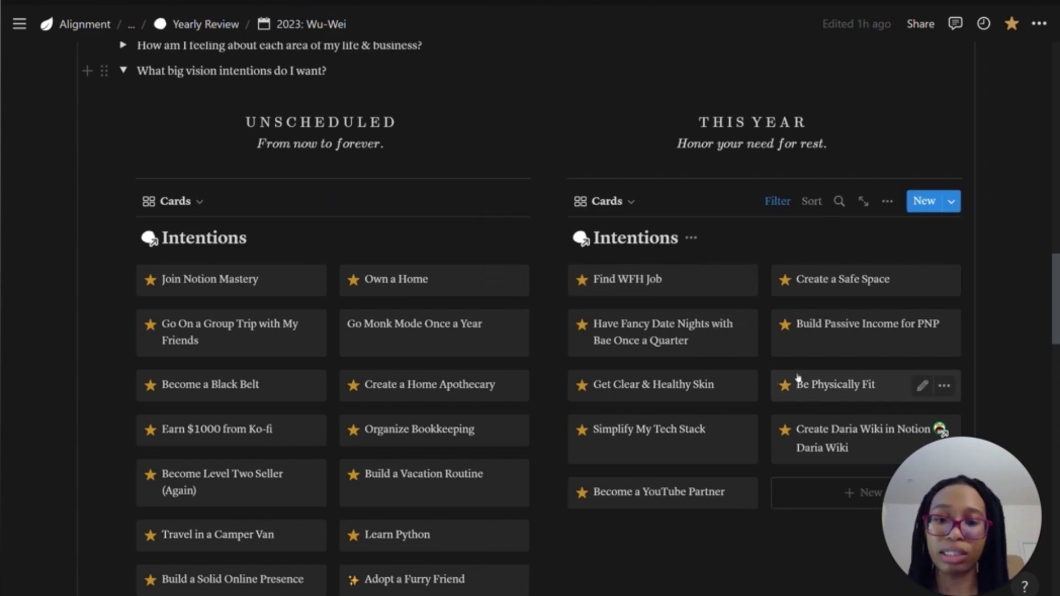
{"action": "left_click", "coordinate": [123, 70]}
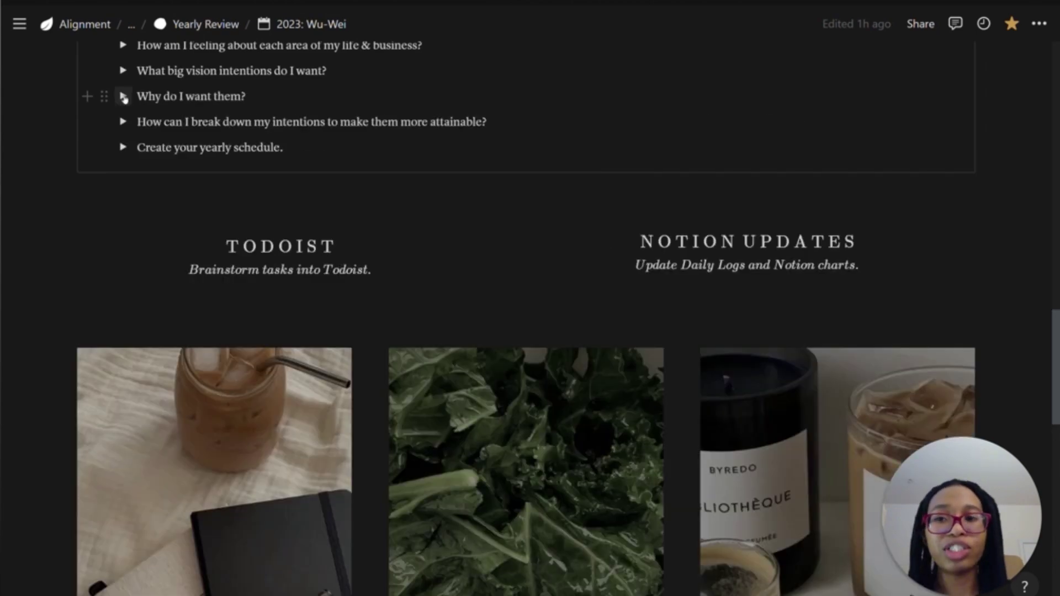
Expand "Why do I want them?" and view this year's Intentions table with its Vision and Type columns
{"action": "left_click", "coordinate": [123, 96]}
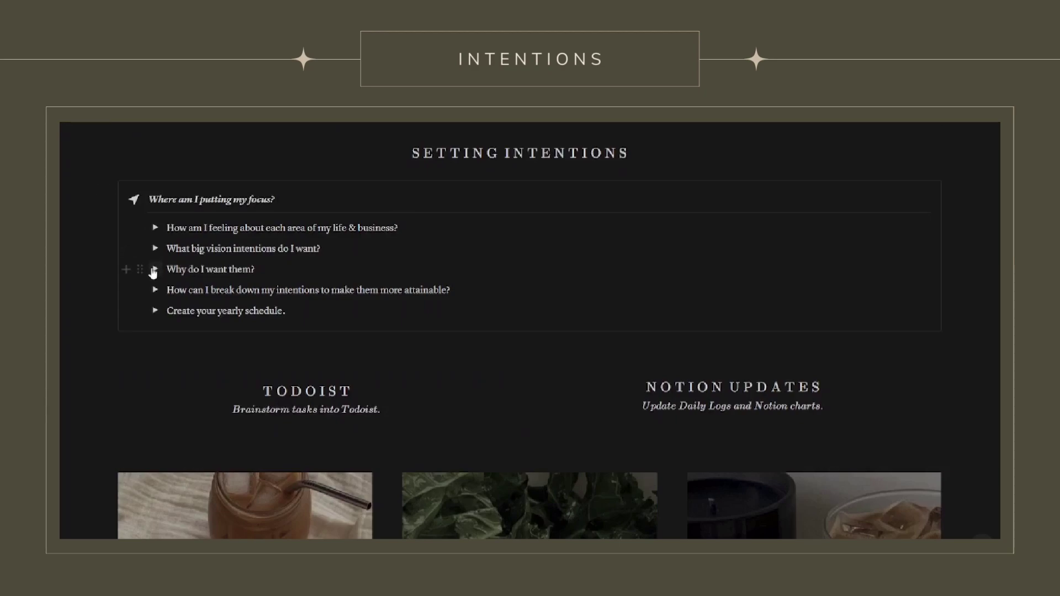
{"action": "left_click", "coordinate": [155, 269]}
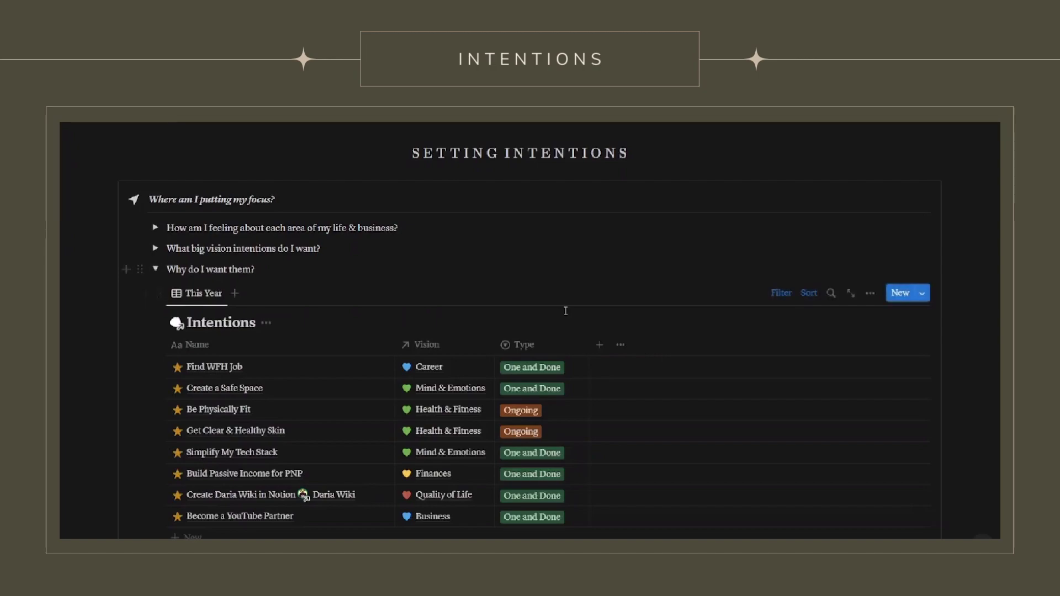
{"action": "scroll", "coordinate": [564, 319], "scroll_direction": "down", "scroll_amount": 1}
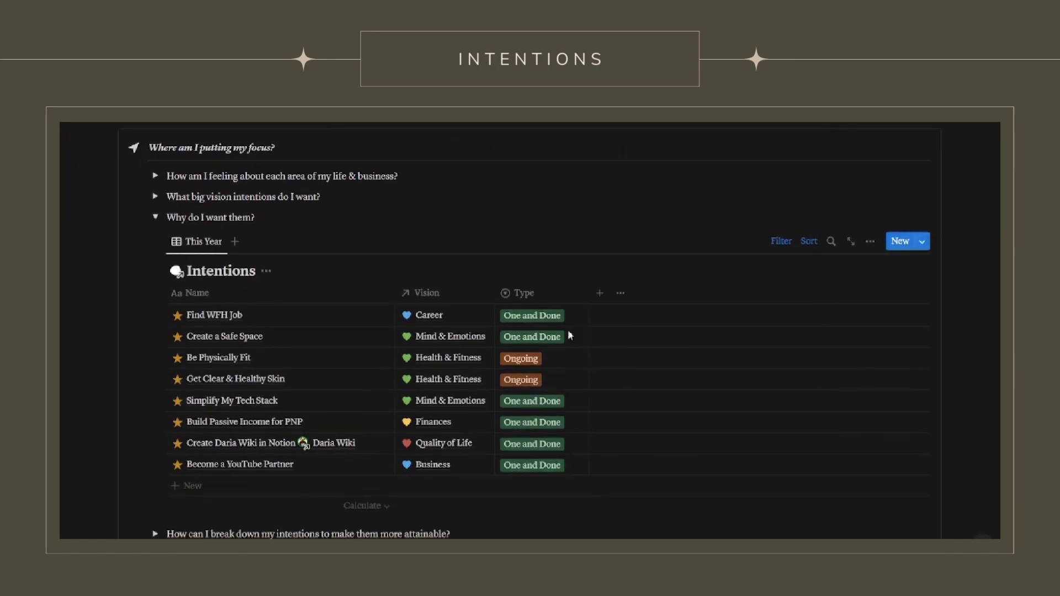
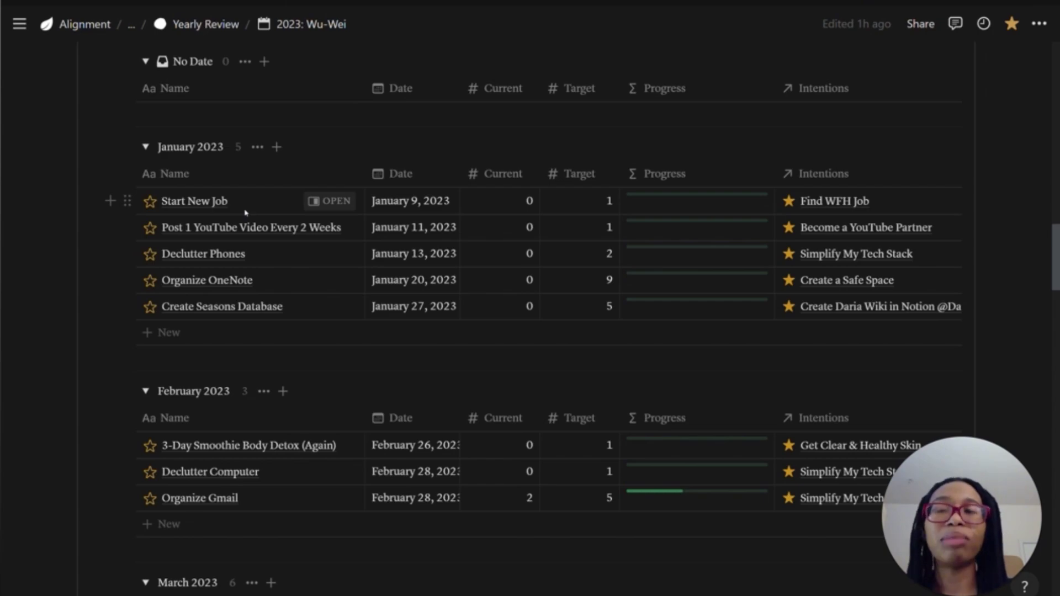
In the Baby Steps table under "Create your yearly schedule.", move "Create Lore Database" from June 2023 to July 2023
{"action": "scroll", "coordinate": [245, 213], "scroll_direction": "up", "scroll_amount": 5}
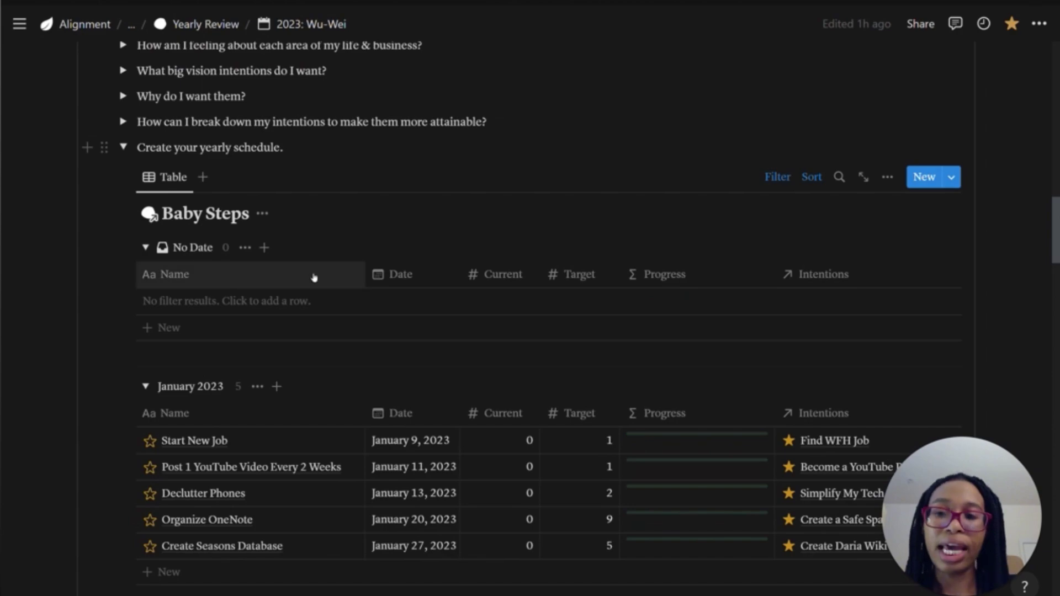
{"action": "scroll", "coordinate": [379, 276], "scroll_direction": "down", "scroll_amount": 5}
{"action": "scroll", "coordinate": [214, 147], "scroll_direction": "down", "scroll_amount": 20}
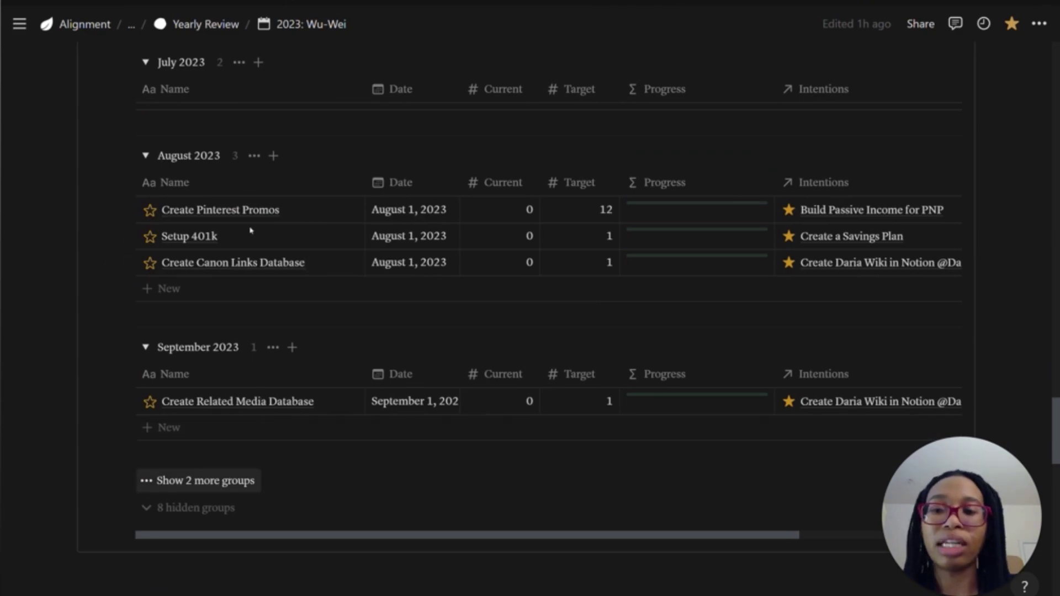
{"action": "scroll", "coordinate": [331, 237], "scroll_direction": "up", "scroll_amount": 5}
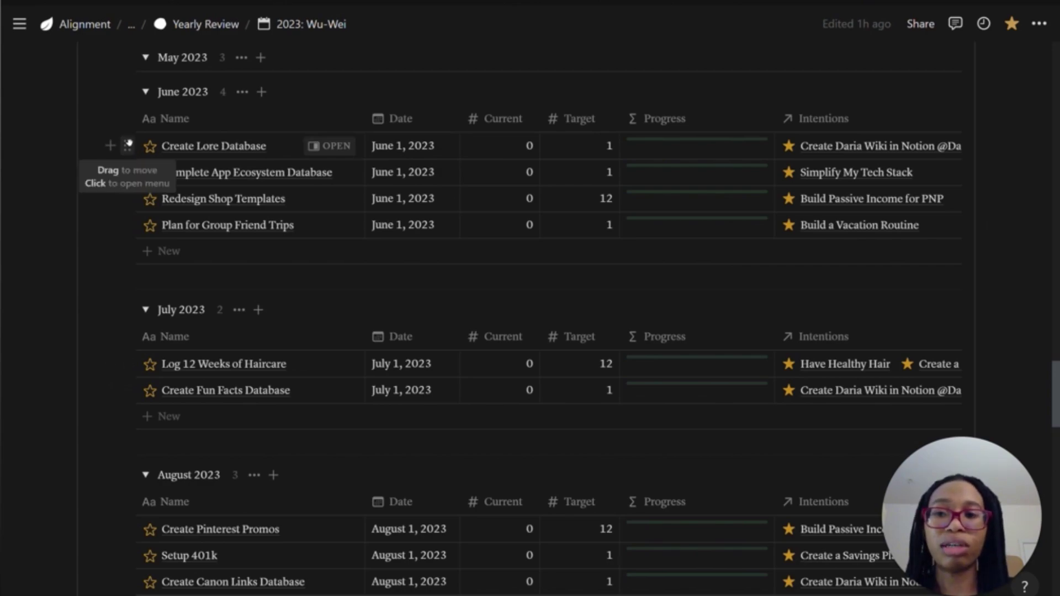
{"action": "left_click_drag", "start_coordinate": [128, 144], "coordinate": [409, 345]}
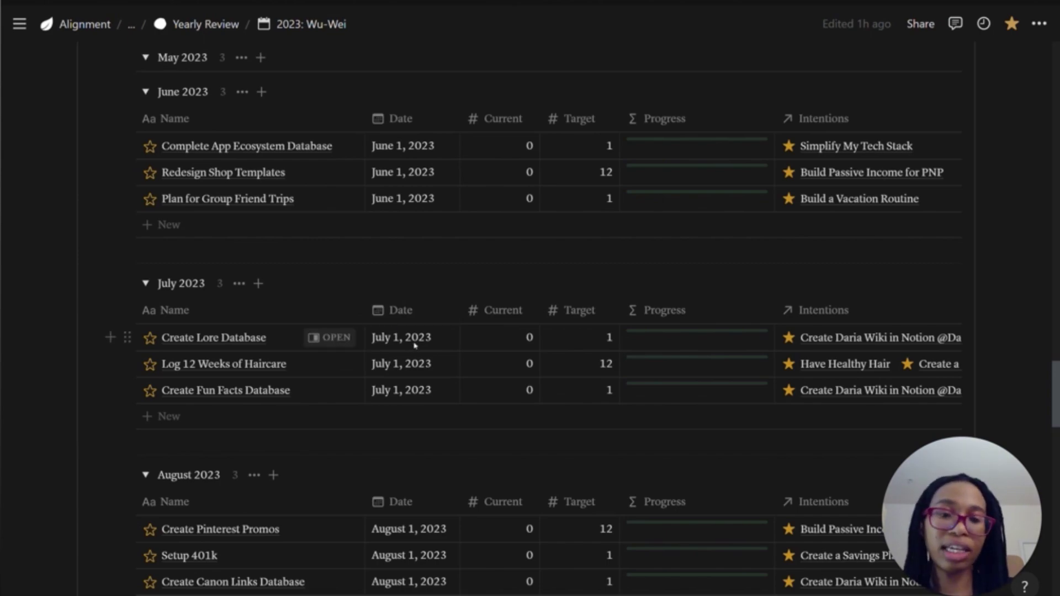
Look through the January to April 2023 groups of the Baby Steps table, and collapse "Create your yearly schedule."
{"action": "scroll", "coordinate": [415, 346], "scroll_direction": "up", "scroll_amount": 15}
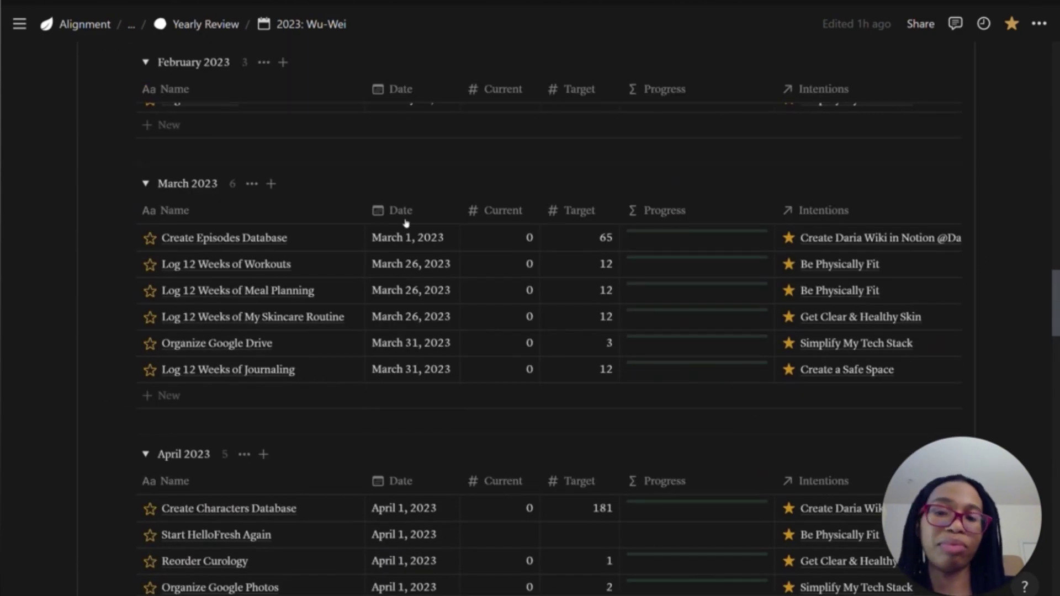
{"action": "scroll", "coordinate": [426, 213], "scroll_direction": "down", "scroll_amount": 4}
{"action": "scroll", "coordinate": [426, 216], "scroll_direction": "up", "scroll_amount": 3}
{"action": "scroll", "coordinate": [426, 216], "scroll_direction": "up", "scroll_amount": 2}
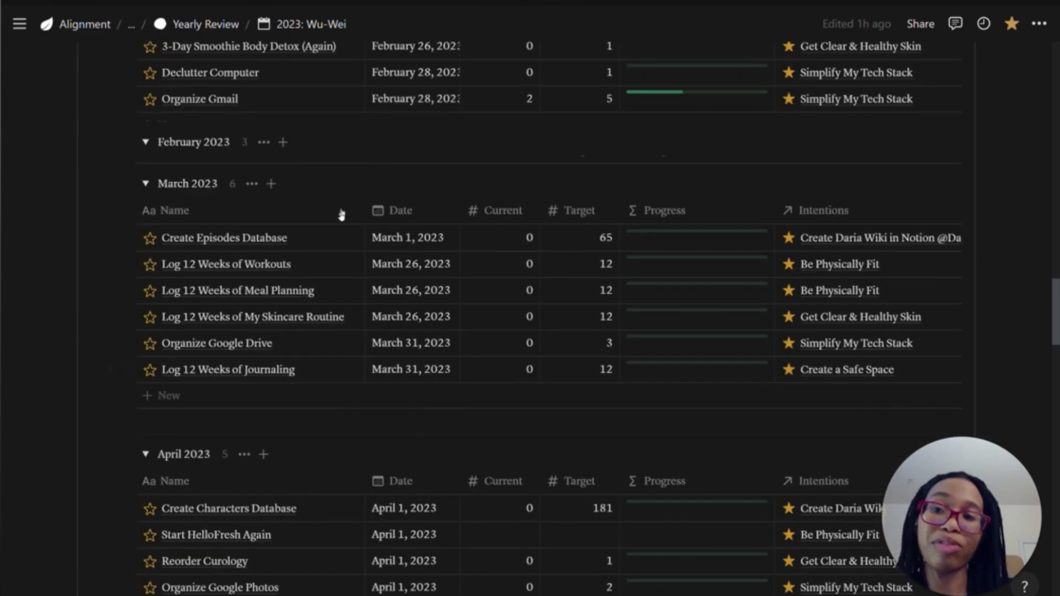
{"action": "scroll", "coordinate": [450, 251], "scroll_direction": "up", "scroll_amount": 5}
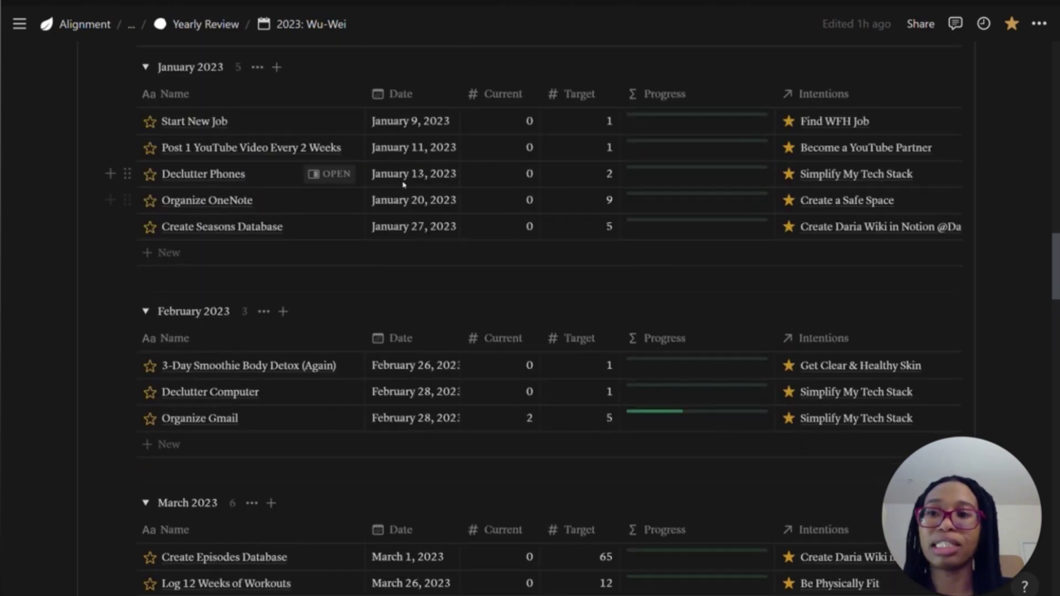
{"action": "scroll", "coordinate": [406, 178], "scroll_direction": "down", "scroll_amount": 3}
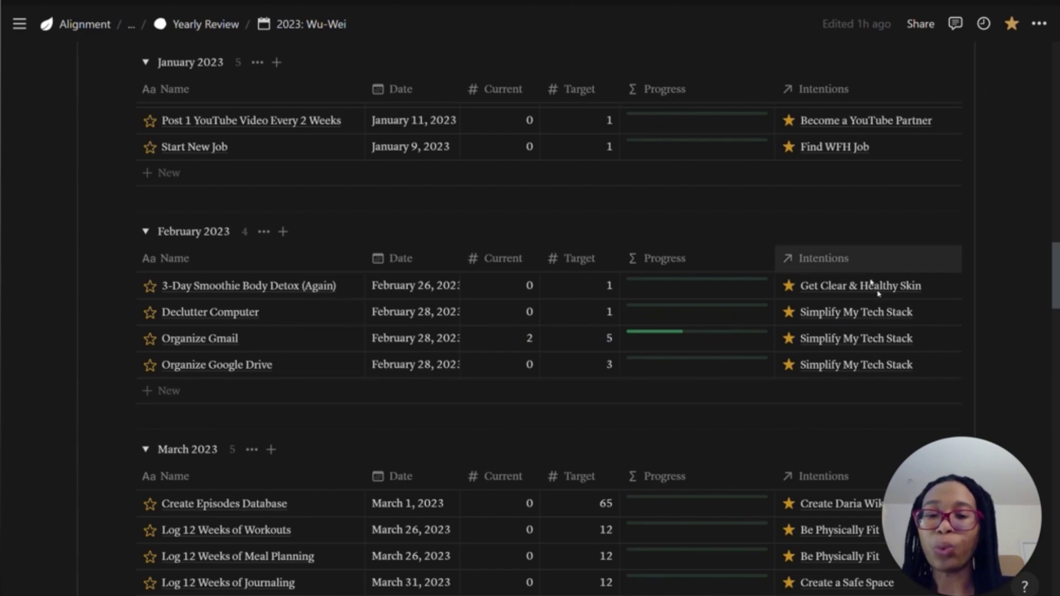
{"action": "scroll", "coordinate": [876, 289], "scroll_direction": "up", "scroll_amount": 6}
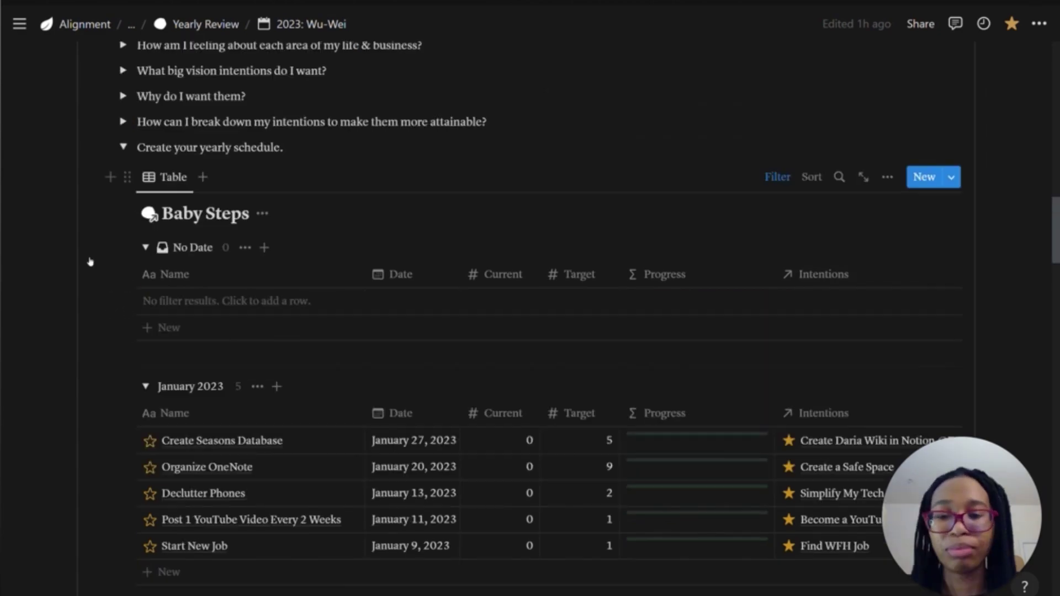
{"action": "left_click", "coordinate": [124, 147]}
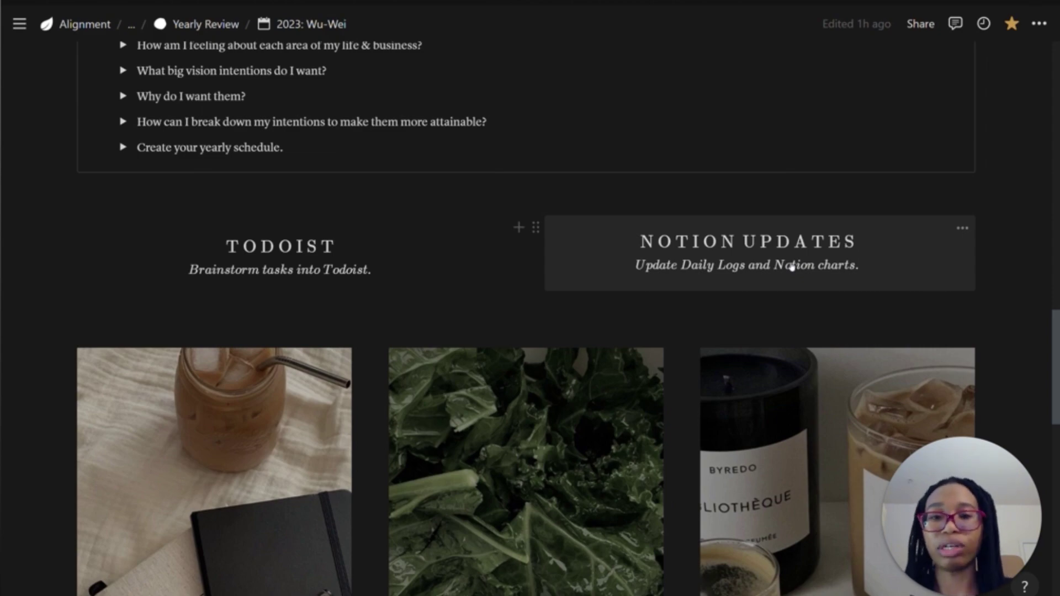
Under "Where am I putting my energy?", view the daily rituals and the boundaries sections, collapsing each one after reading
{"action": "scroll", "coordinate": [678, 168], "scroll_direction": "down", "scroll_amount": 3}
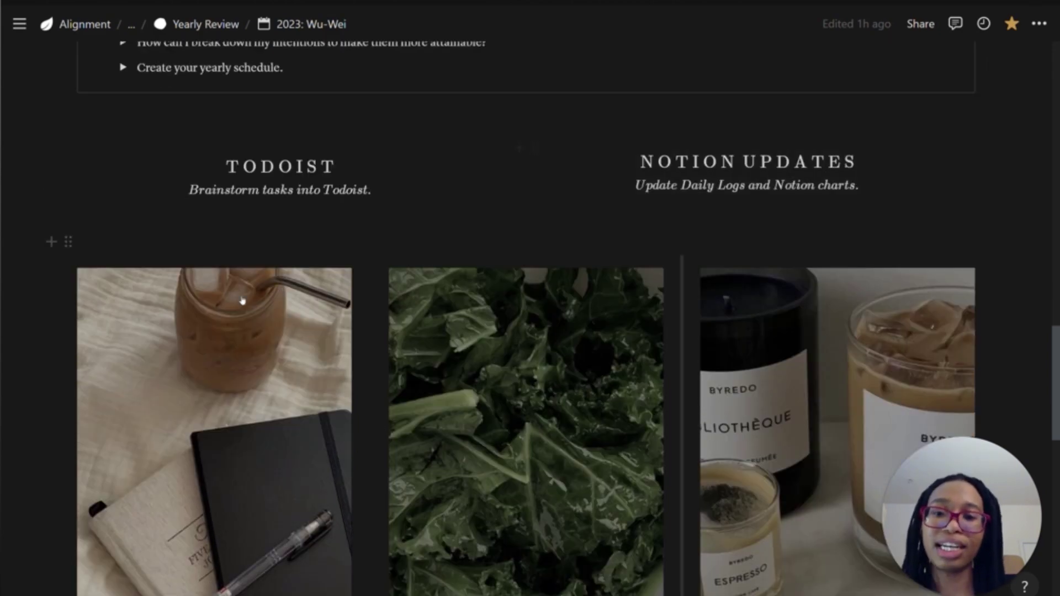
{"action": "scroll", "coordinate": [249, 298], "scroll_direction": "down", "scroll_amount": 3}
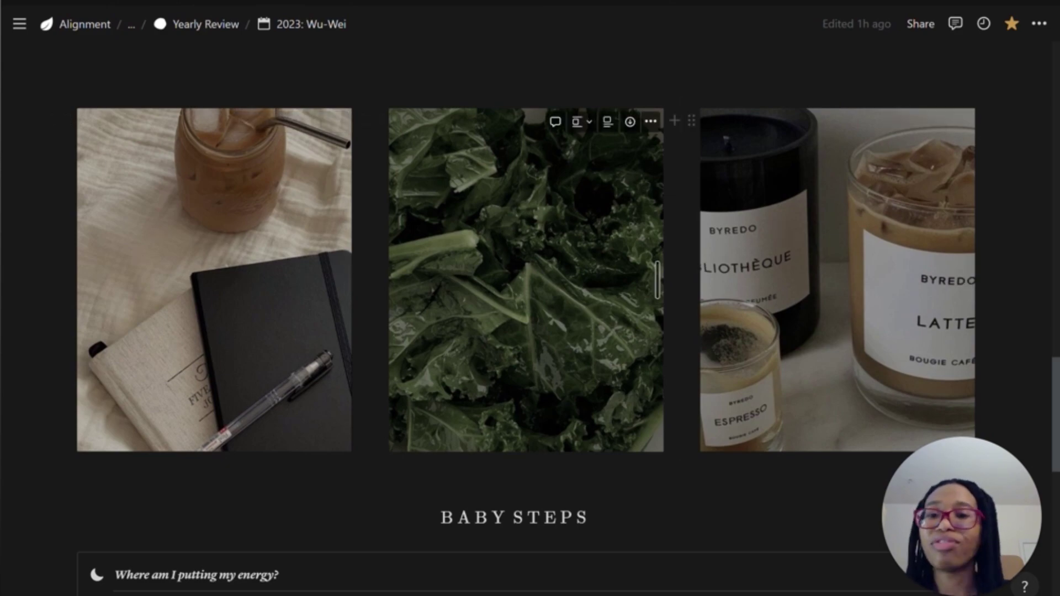
{"action": "scroll", "coordinate": [516, 371], "scroll_direction": "up", "scroll_amount": 6}
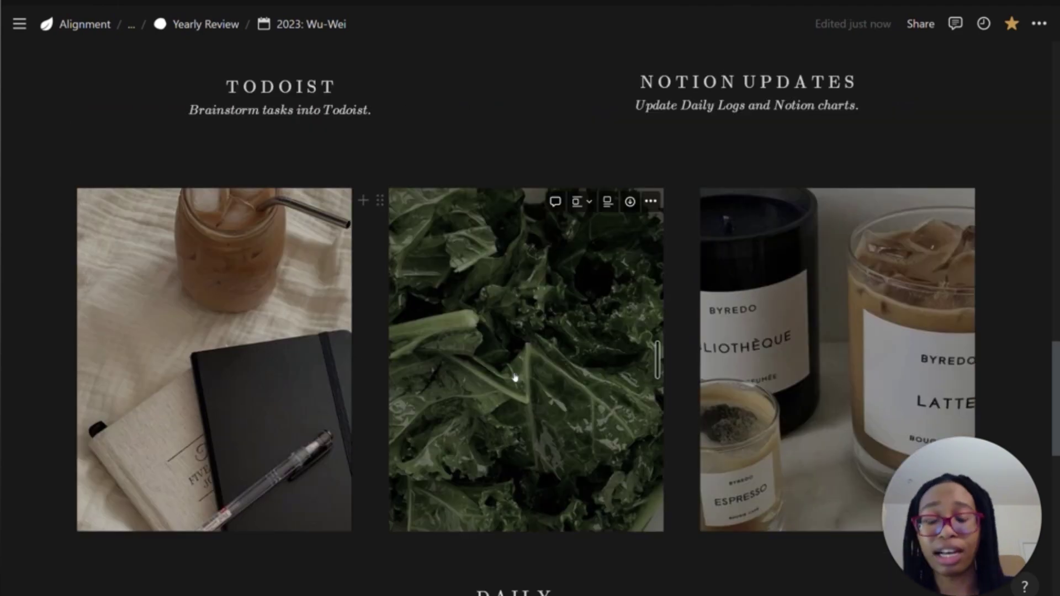
{"action": "scroll", "coordinate": [577, 310], "scroll_direction": "down", "scroll_amount": 9}
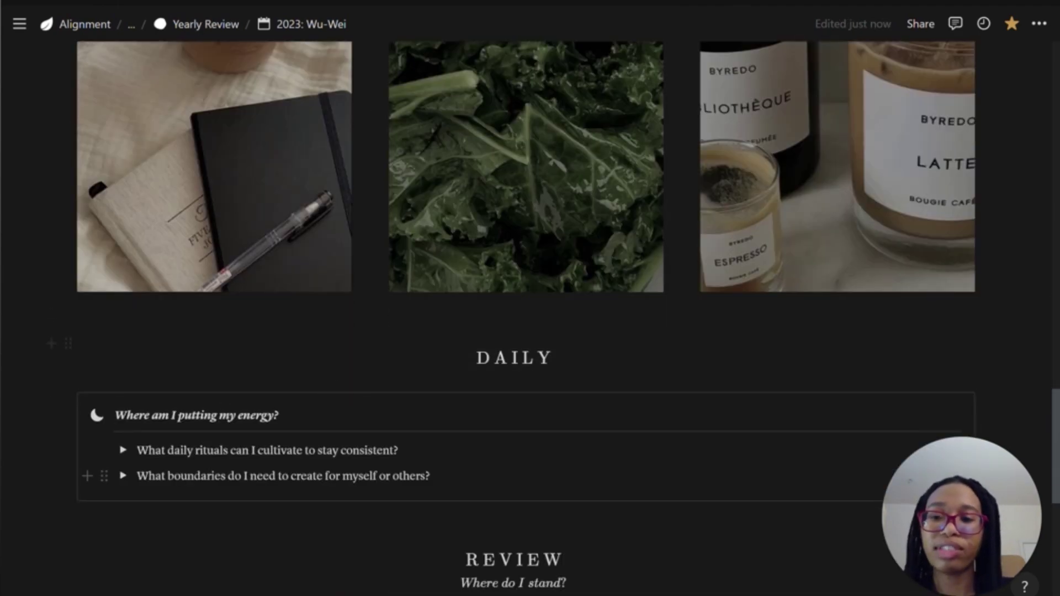
{"action": "scroll", "coordinate": [442, 308], "scroll_direction": "up", "scroll_amount": 4}
{"action": "scroll", "coordinate": [443, 307], "scroll_direction": "down", "scroll_amount": 6}
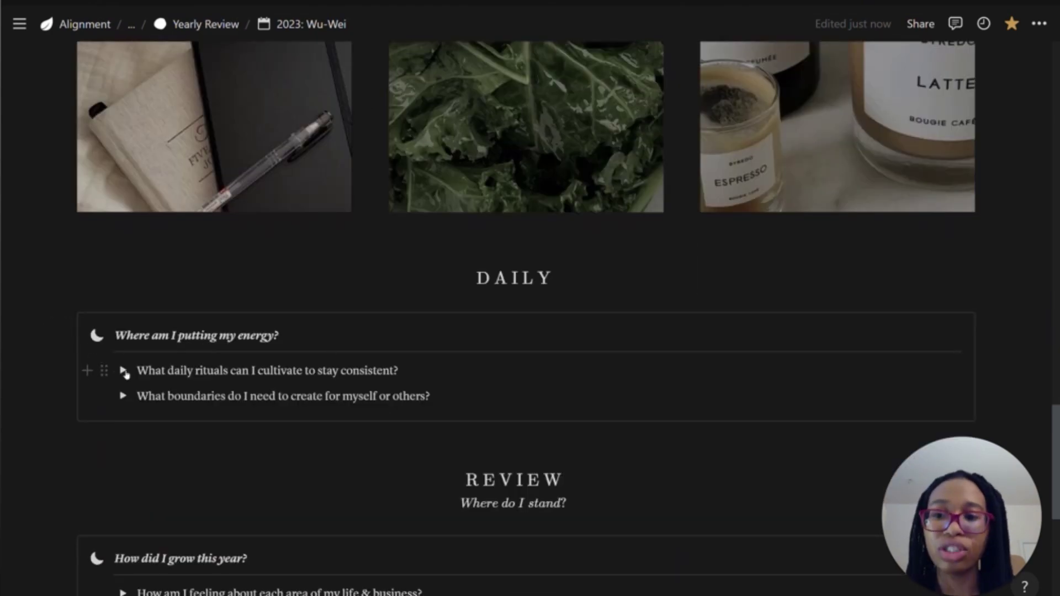
{"action": "left_click", "coordinate": [123, 370]}
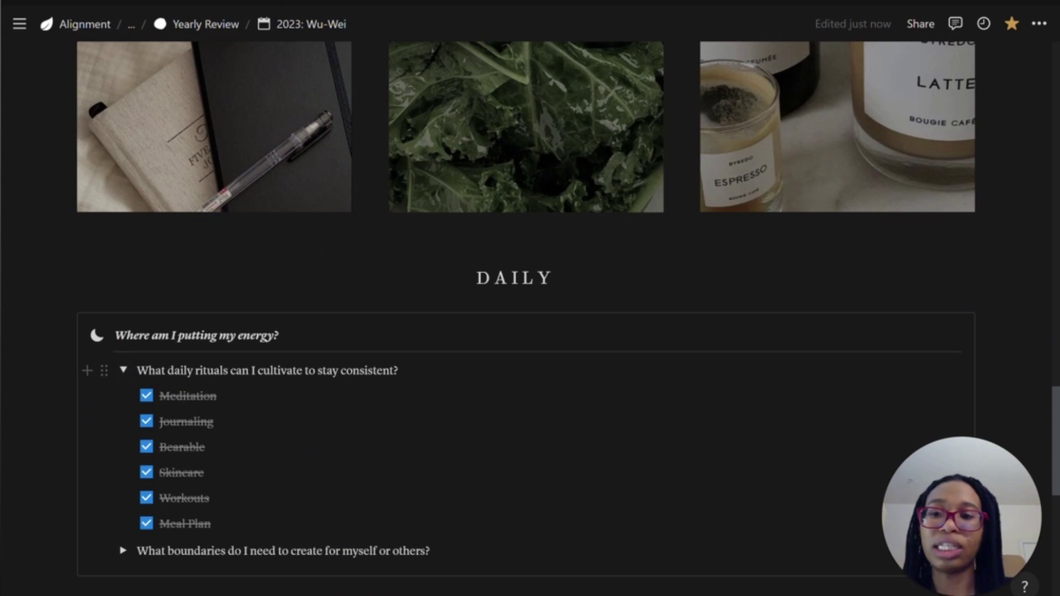
{"action": "scroll", "coordinate": [123, 370], "scroll_direction": "down", "scroll_amount": 3}
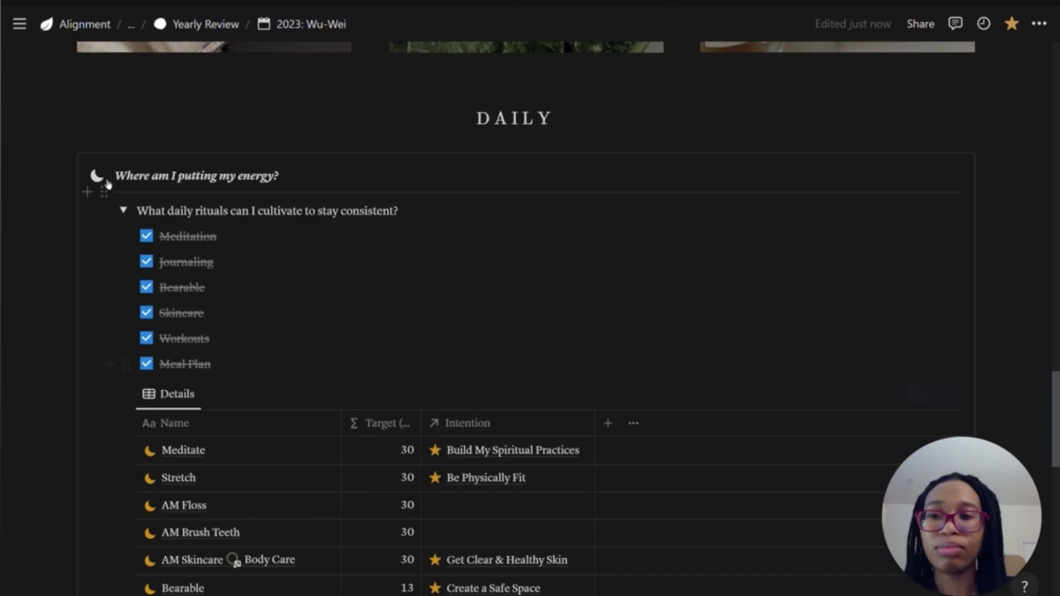
{"action": "left_click", "coordinate": [123, 211]}
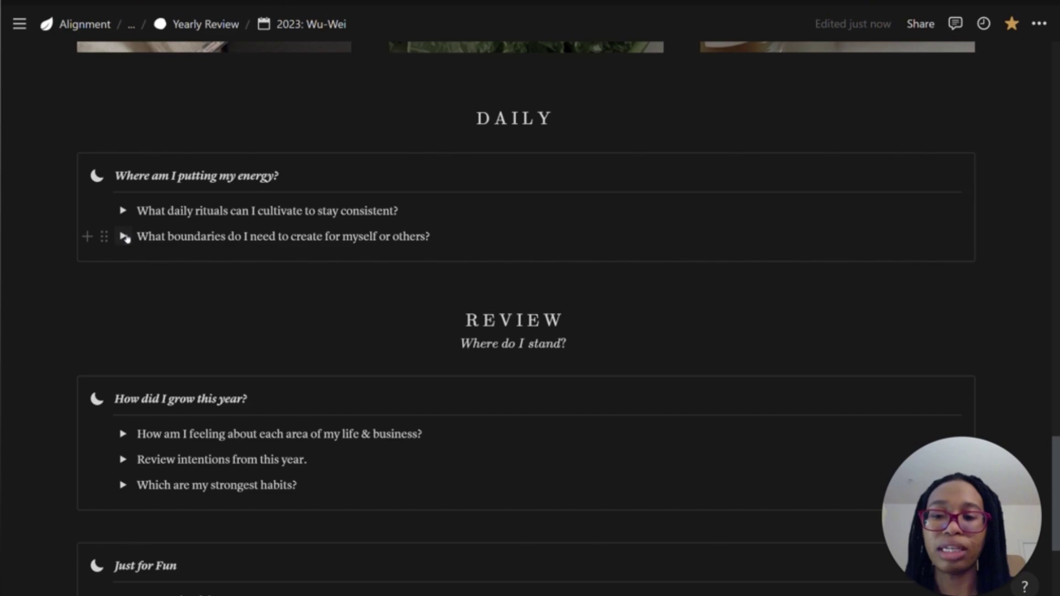
{"action": "left_click", "coordinate": [123, 236]}
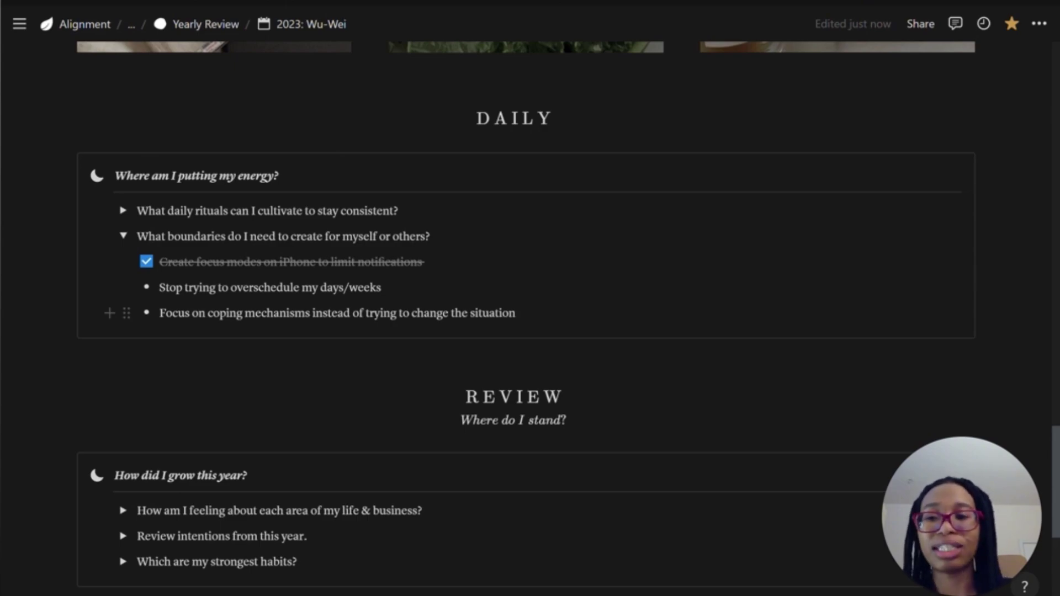
{"action": "left_click", "coordinate": [123, 236]}
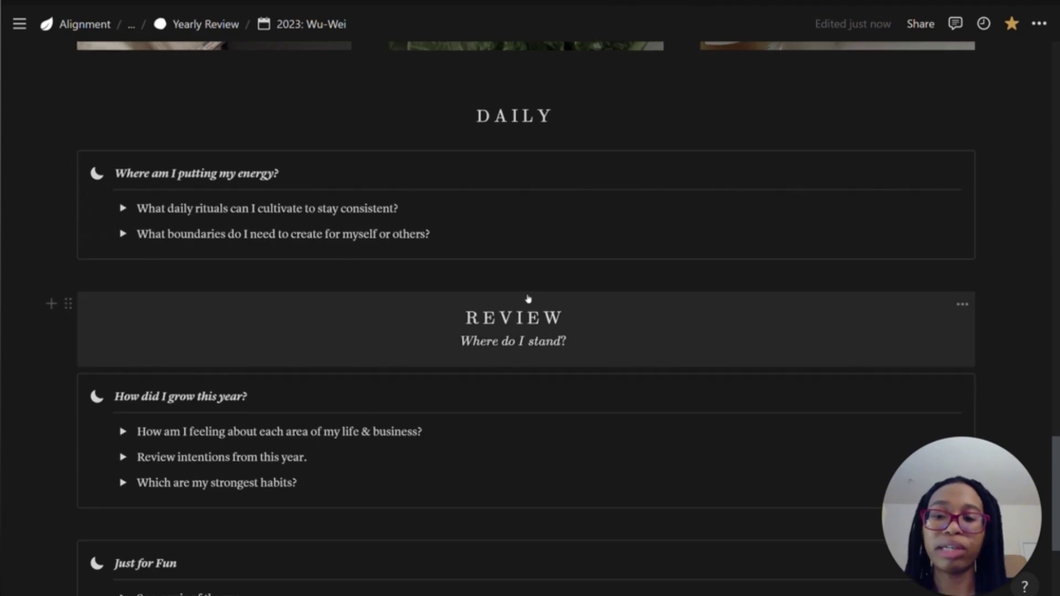
Under "How did I grow this year?", view the life and business ratings, this year's intentions and the strongest habits section, one at a time
{"action": "scroll", "coordinate": [528, 309], "scroll_direction": "down", "scroll_amount": 3}
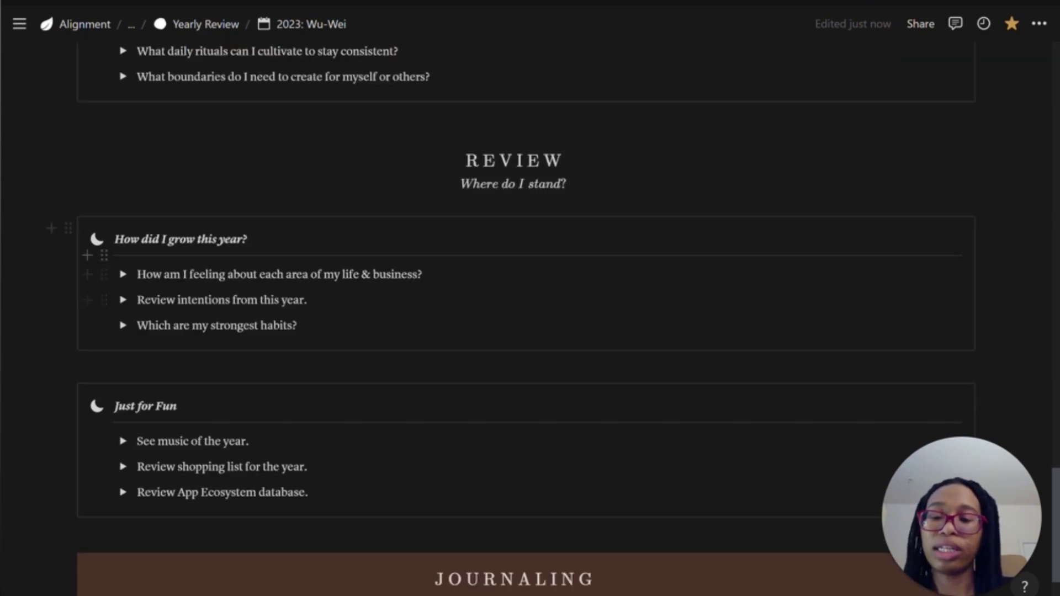
{"action": "left_click", "coordinate": [123, 275]}
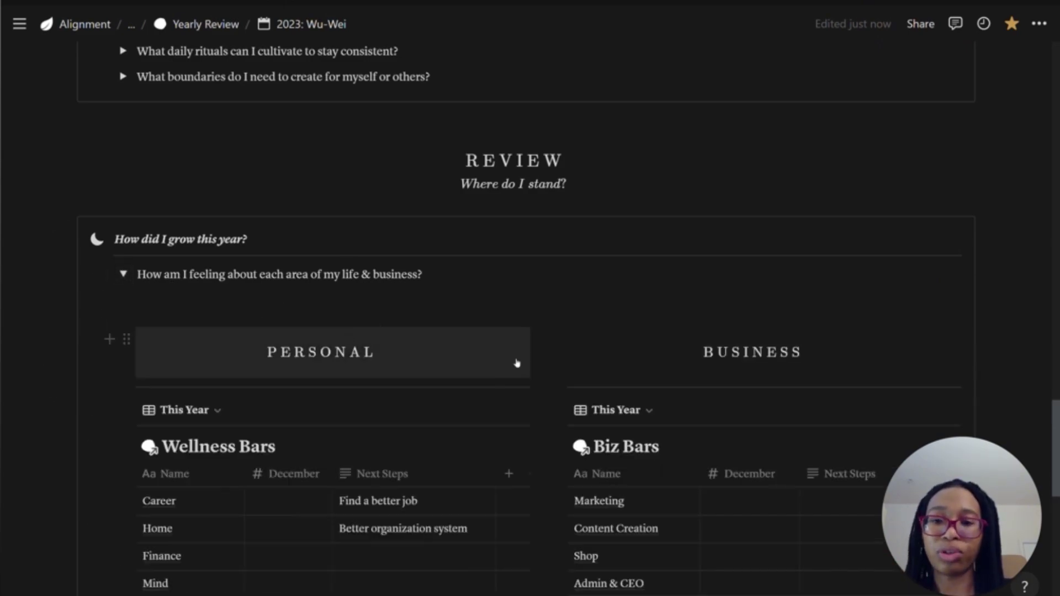
{"action": "scroll", "coordinate": [511, 371], "scroll_direction": "down", "scroll_amount": 3}
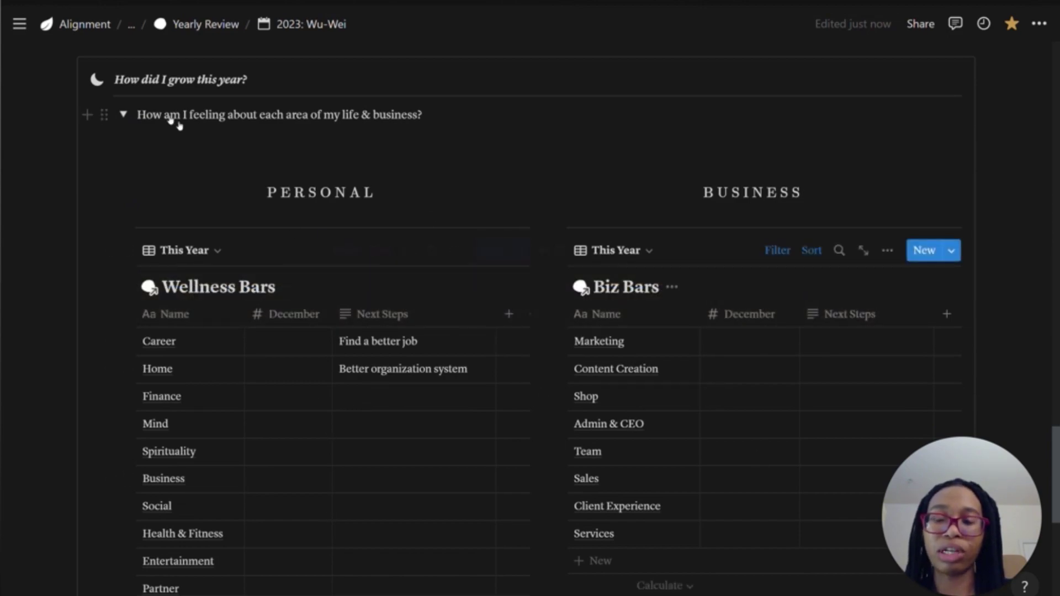
{"action": "left_click", "coordinate": [123, 114]}
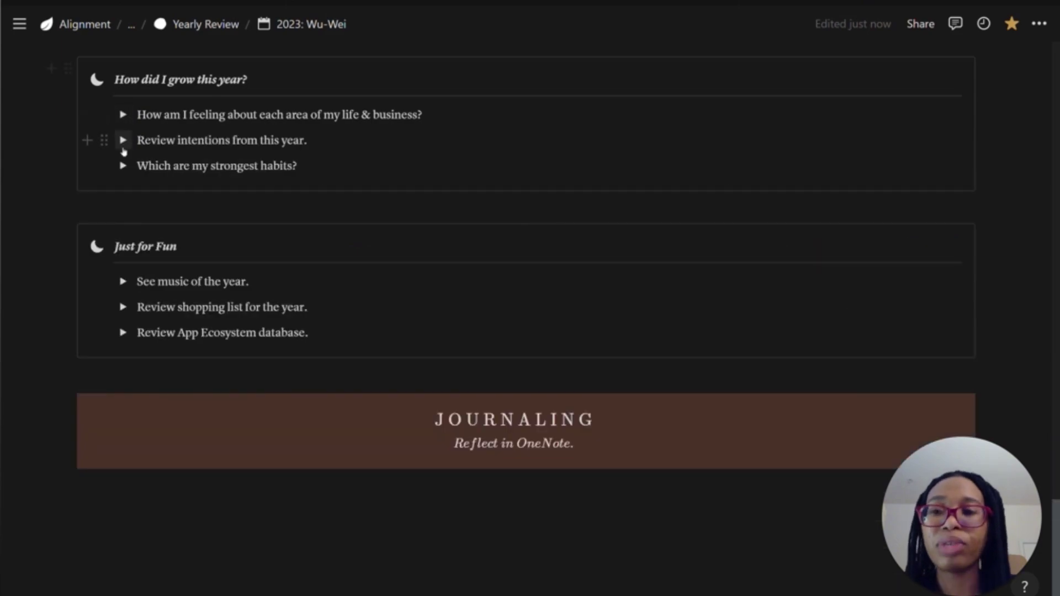
{"action": "left_click", "coordinate": [123, 140]}
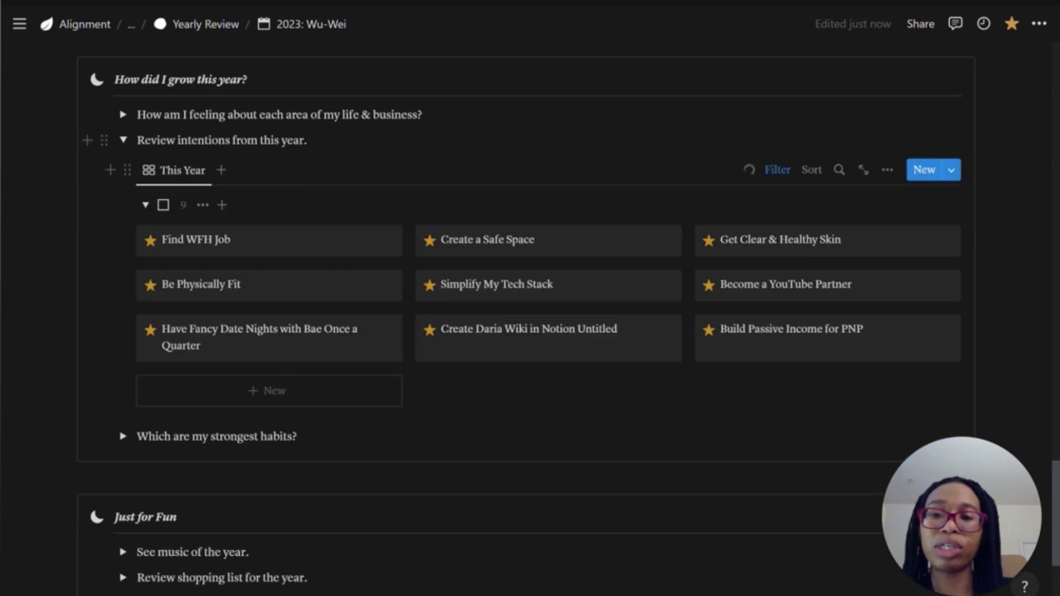
{"action": "left_click", "coordinate": [123, 141]}
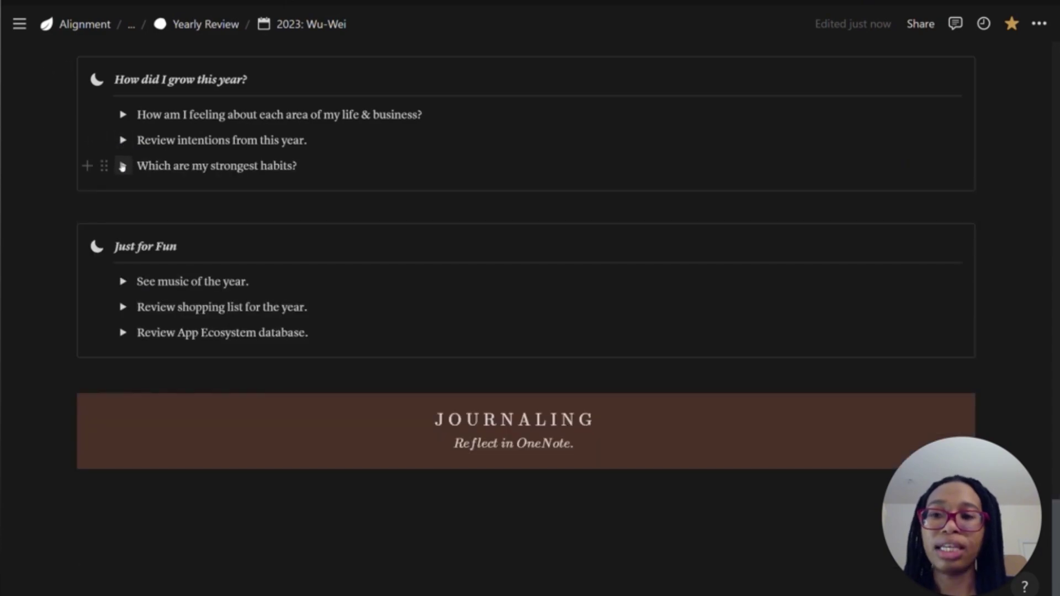
{"action": "left_click", "coordinate": [123, 166]}
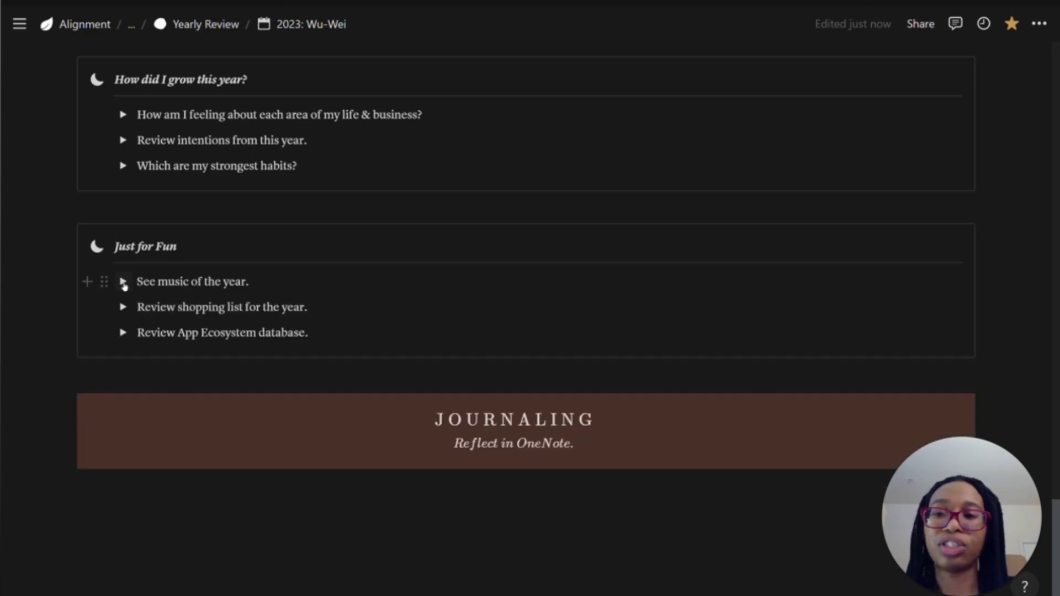
Under "Just for Fun", view the music of the year, the yearly shopping list and the App Ecosystem database, collapsing each section
{"action": "left_click", "coordinate": [123, 282]}
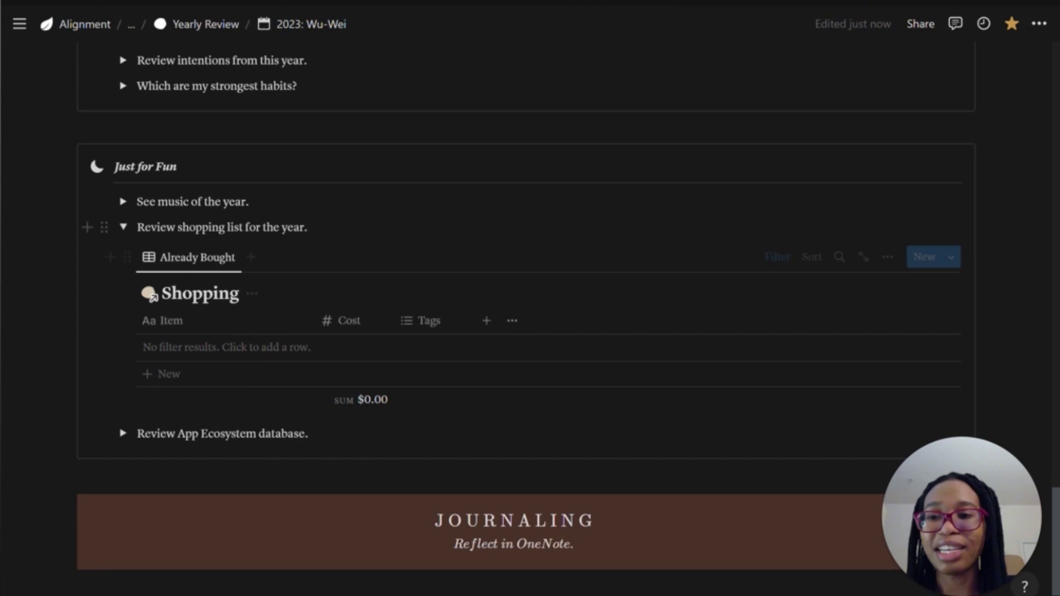
{"action": "left_click", "coordinate": [124, 227]}
{"action": "left_click", "coordinate": [123, 296]}
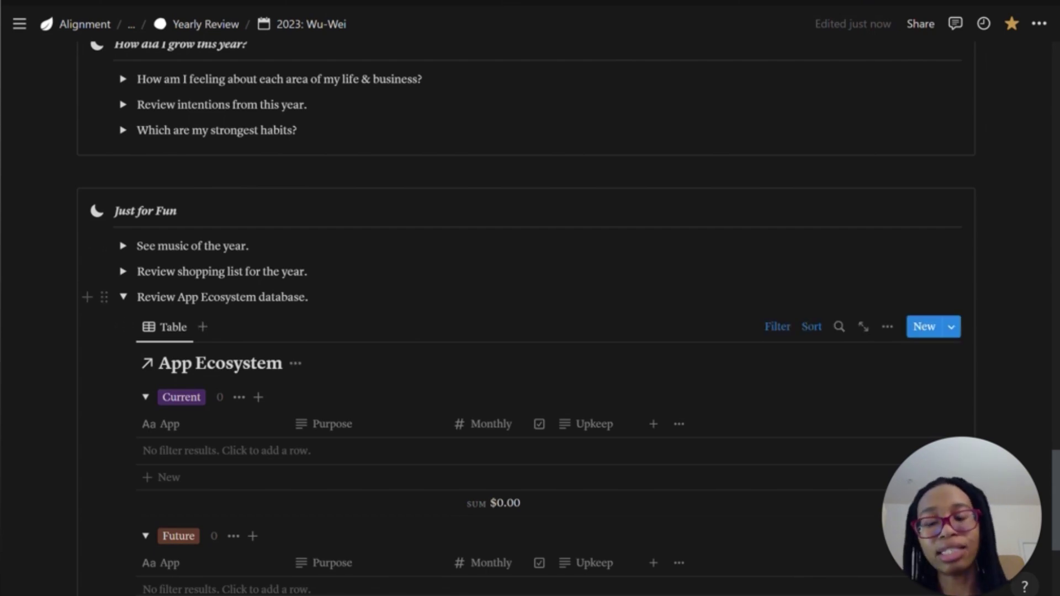
{"action": "left_click", "coordinate": [123, 297]}
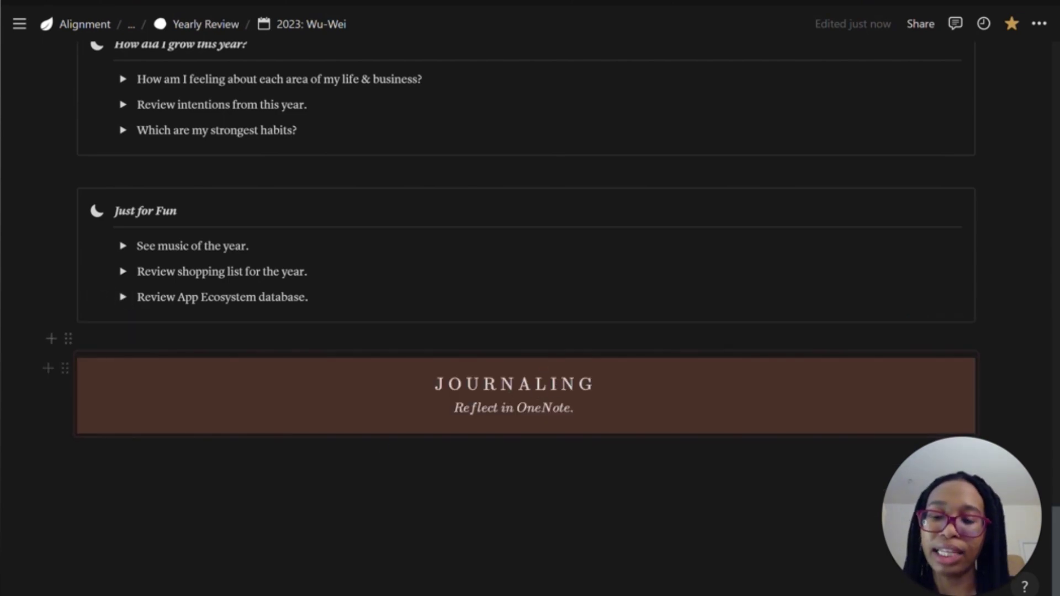